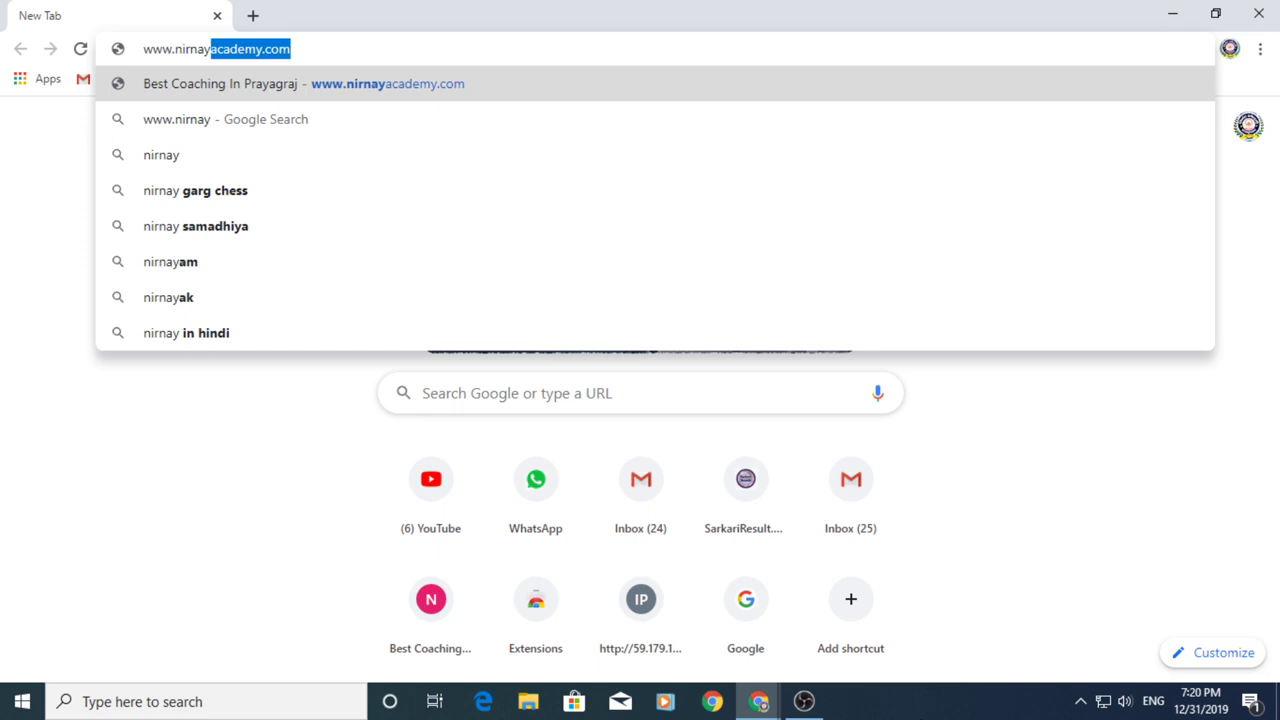
# Accept the autocompleted nirnayacademy.com address and load the site
pyautogui.press('Right')
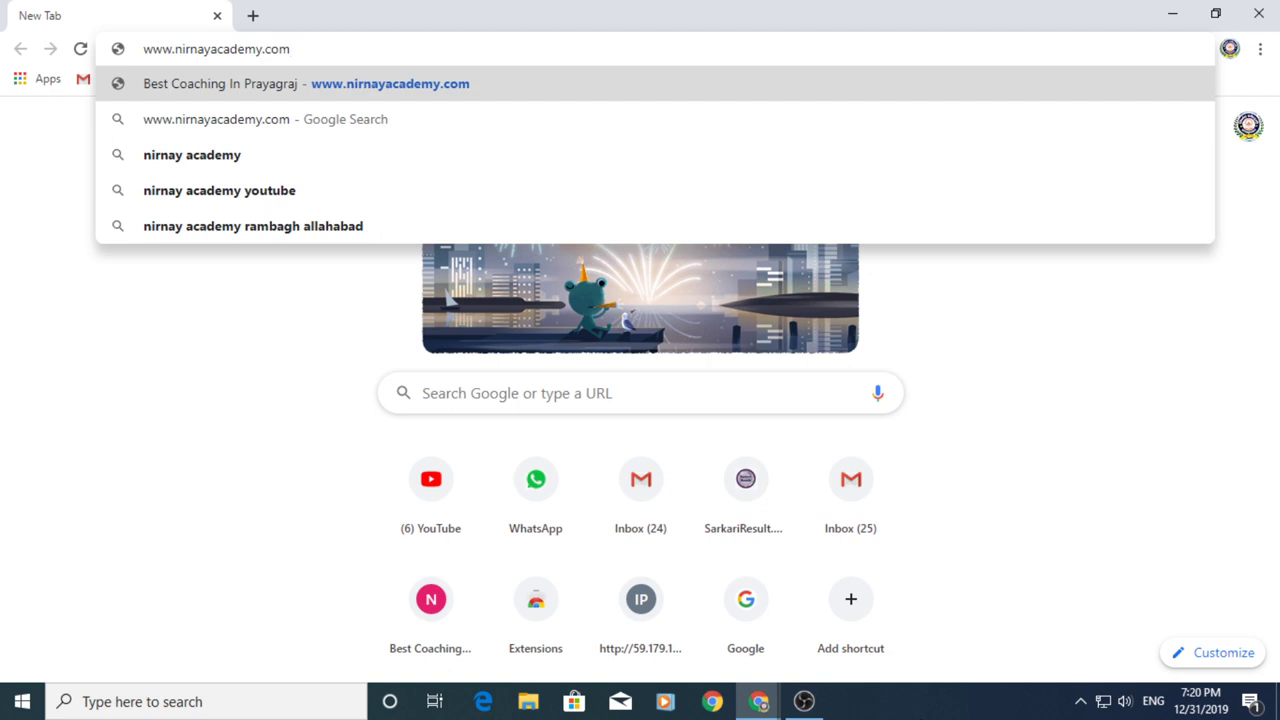
pyautogui.press('Return')
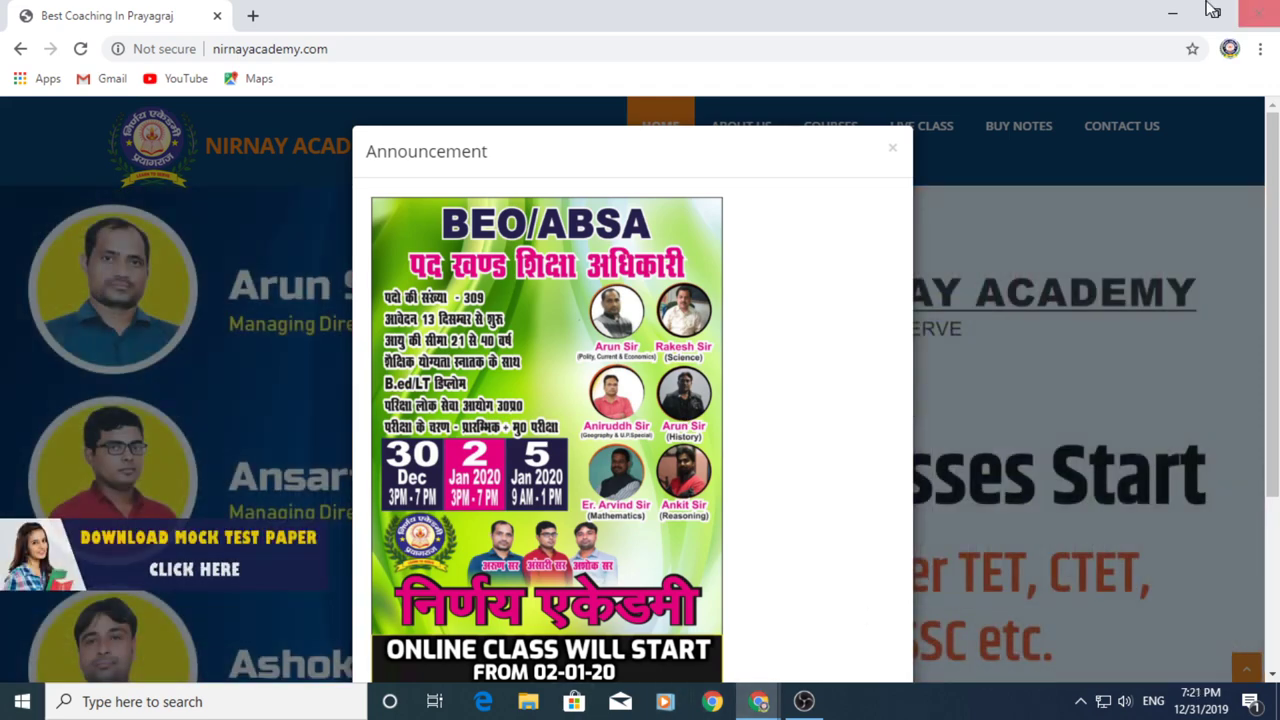
# Scroll through the BEO/ABSA Announcement popup and close it
pyautogui.scroll(-1, 962, 134)
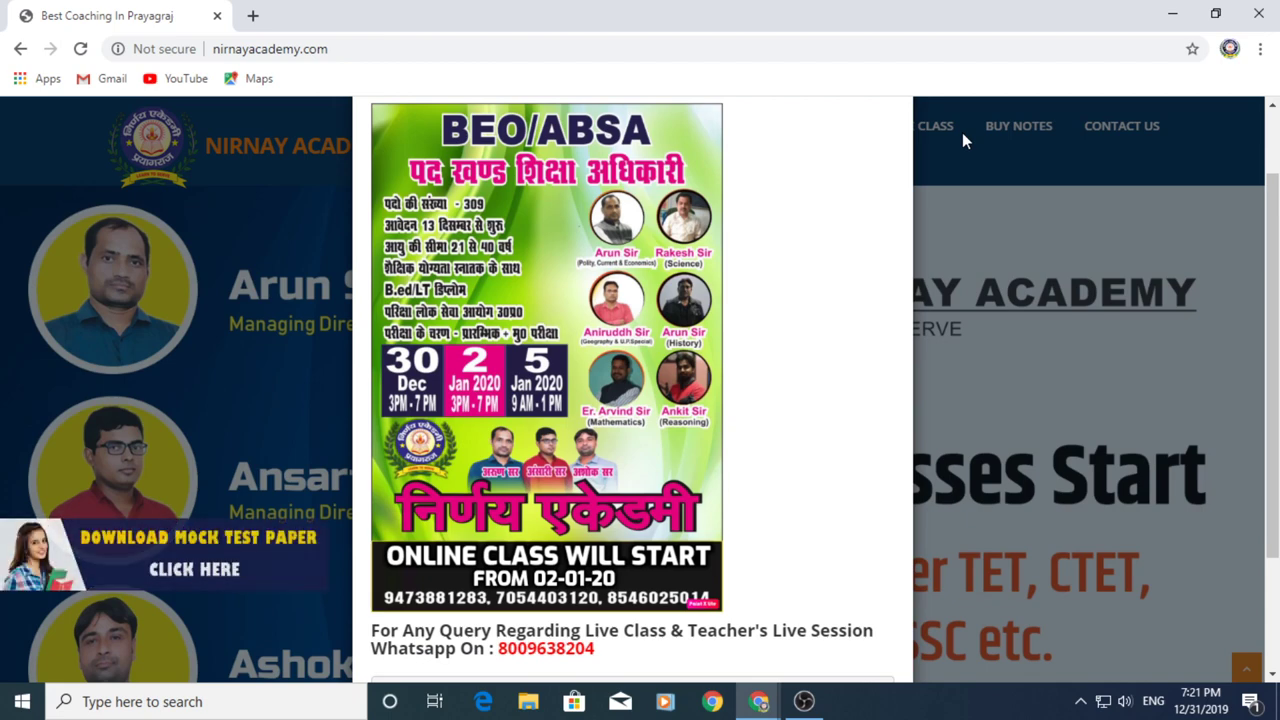
pyautogui.scroll(1, 962, 132)
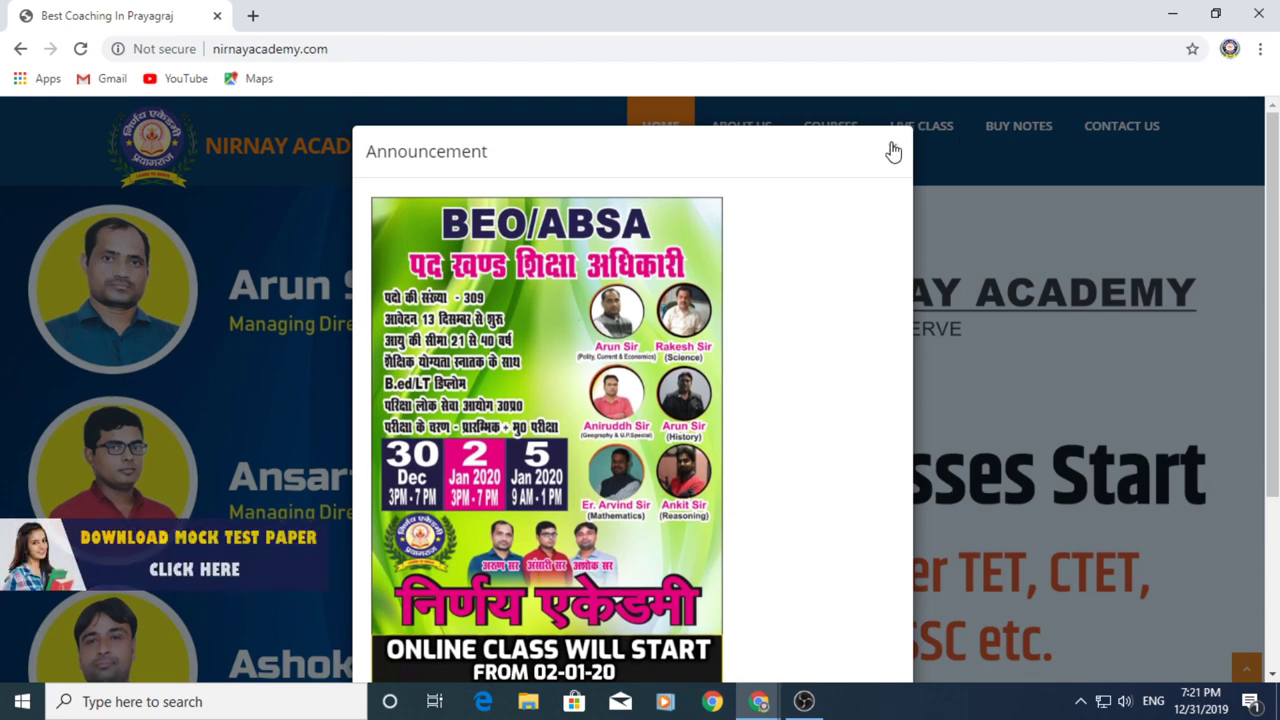
pyautogui.scroll(-1, 891, 214)
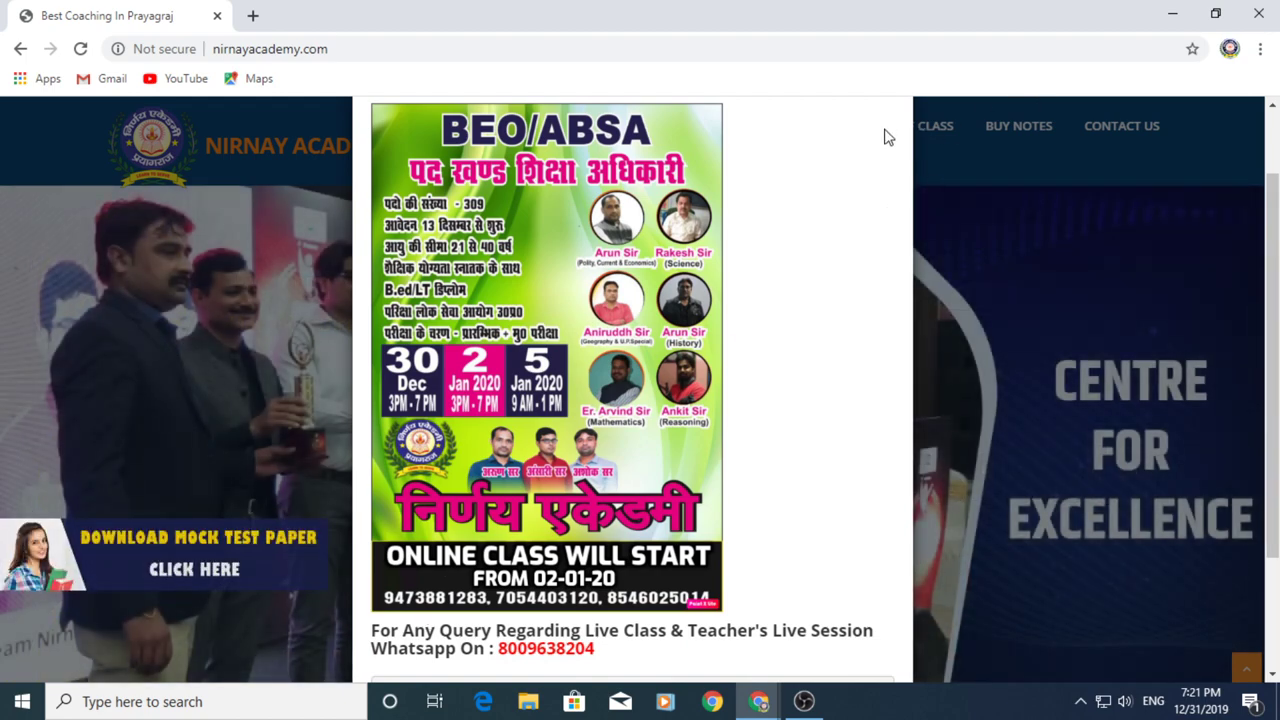
pyautogui.scroll(1, 889, 133)
pyautogui.click(890, 145)
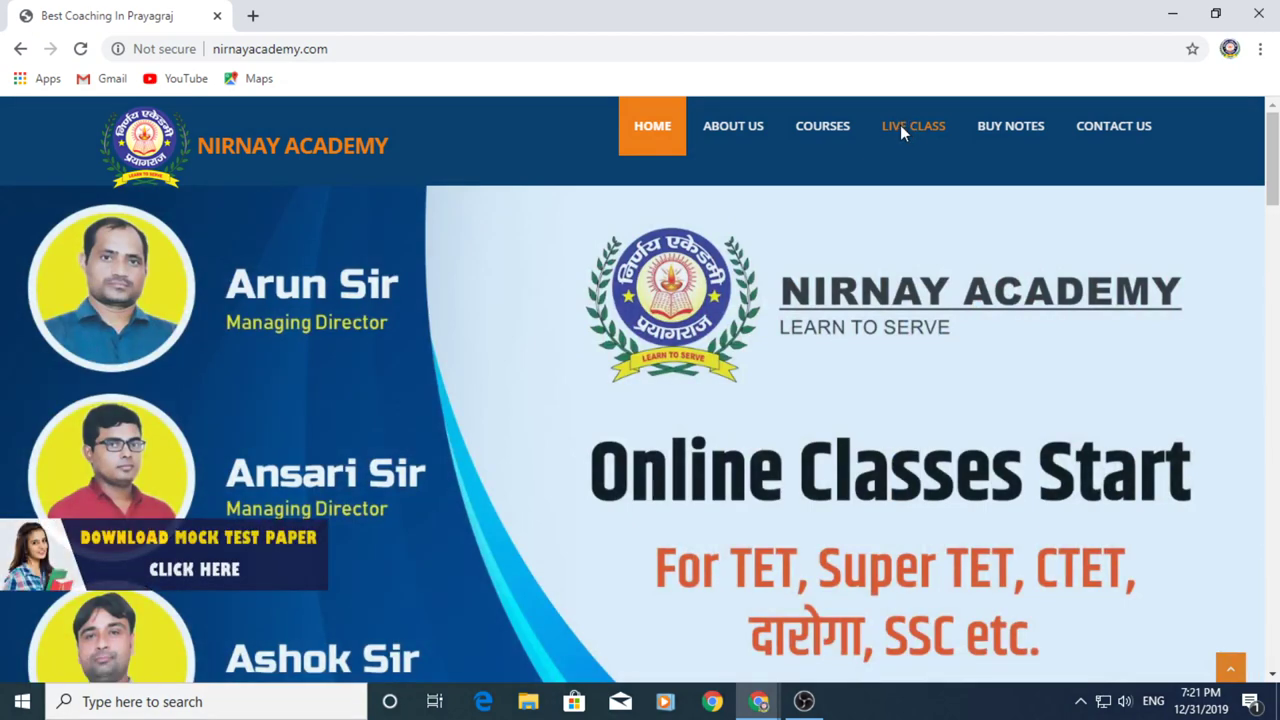
# Open LIVE CLASS to reach the class.nirnayacademy.com Login Form in a new tab
pyautogui.click(903, 130)
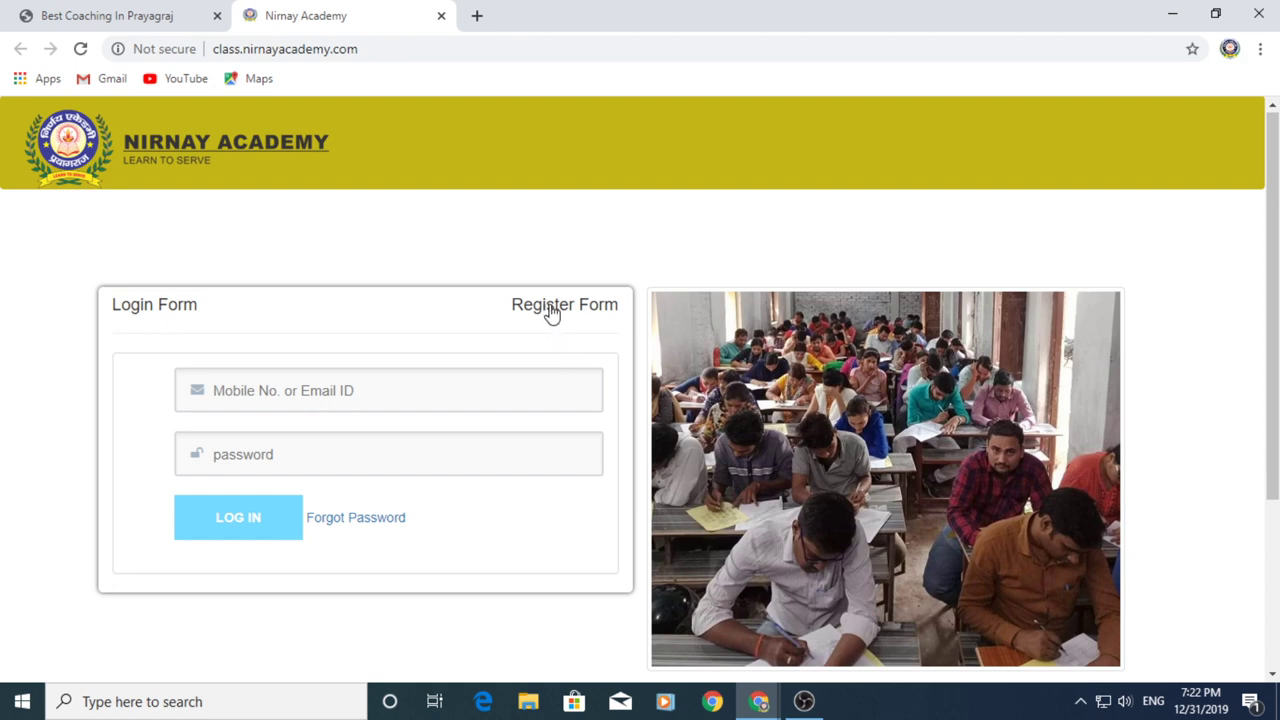
# Switch to the Register Form and fill the name as 'nirnay academy' using the saved entry
pyautogui.click(551, 314)
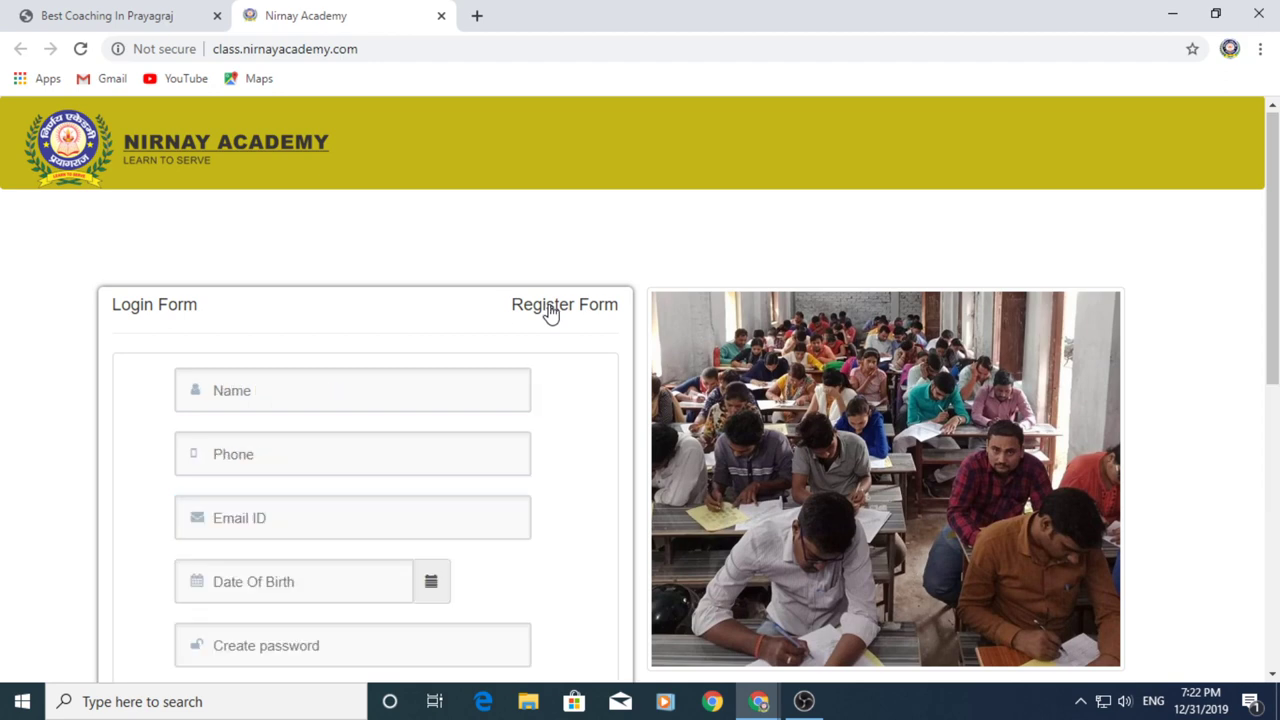
pyautogui.click(455, 392)
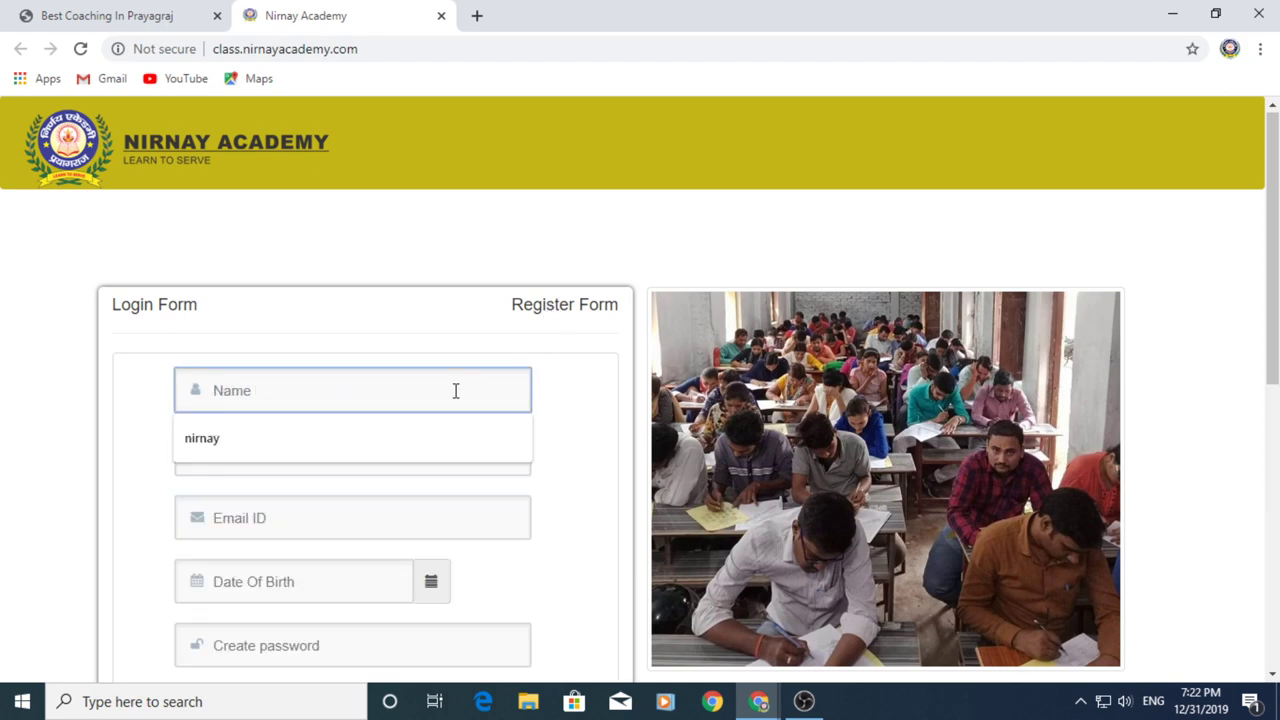
pyautogui.write('vir')
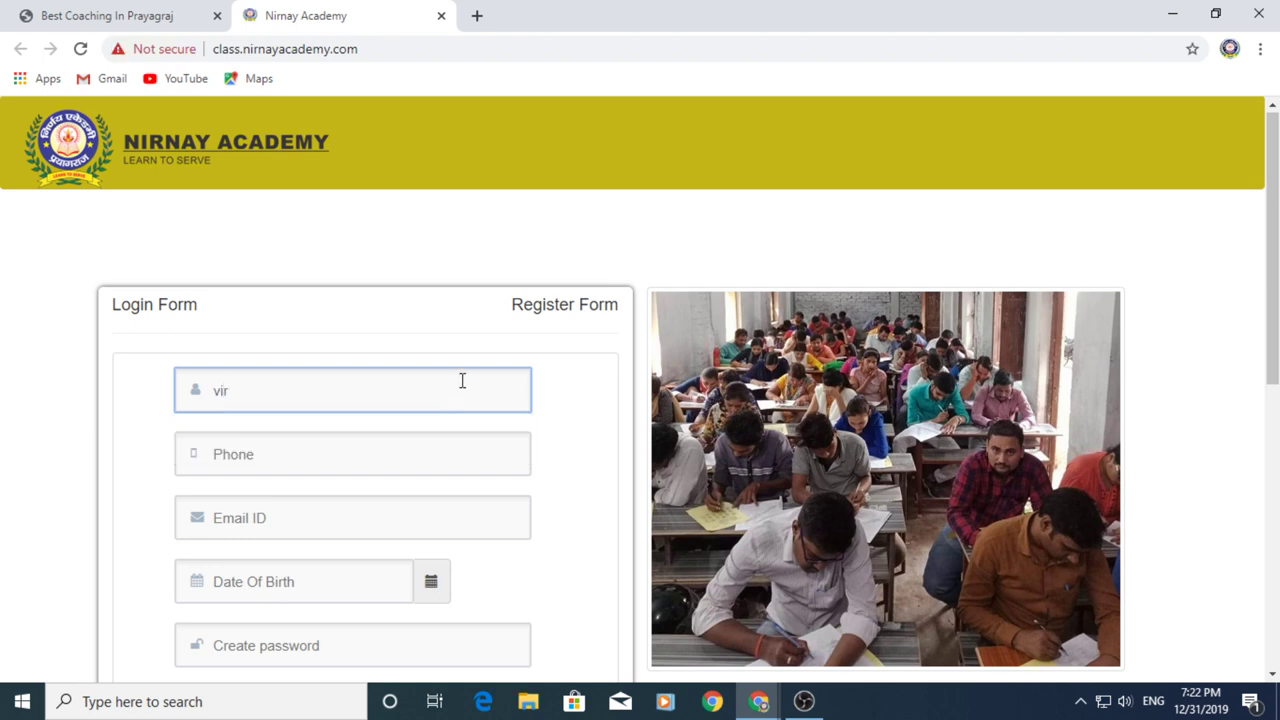
pyautogui.press('BackSpace')
pyautogui.press('BackSpace')
pyautogui.press('BackSpace')
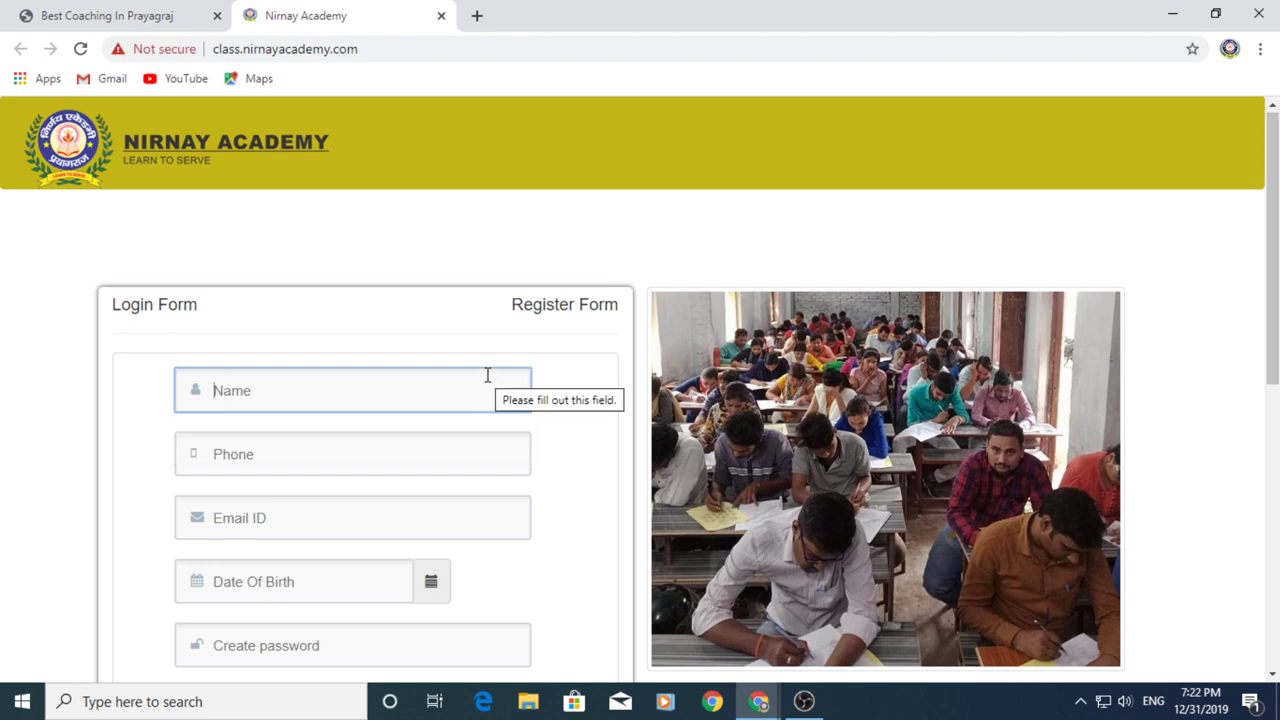
pyautogui.scroll(-1, 488, 372)
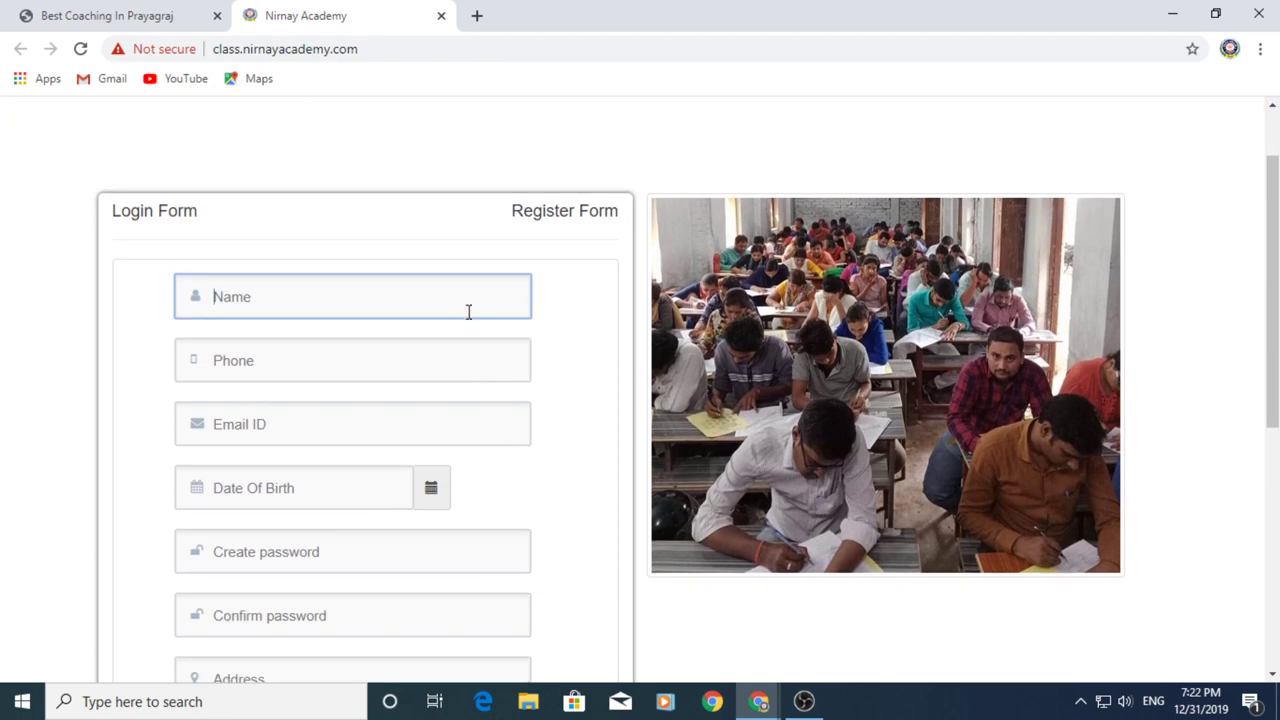
pyautogui.click(460, 293)
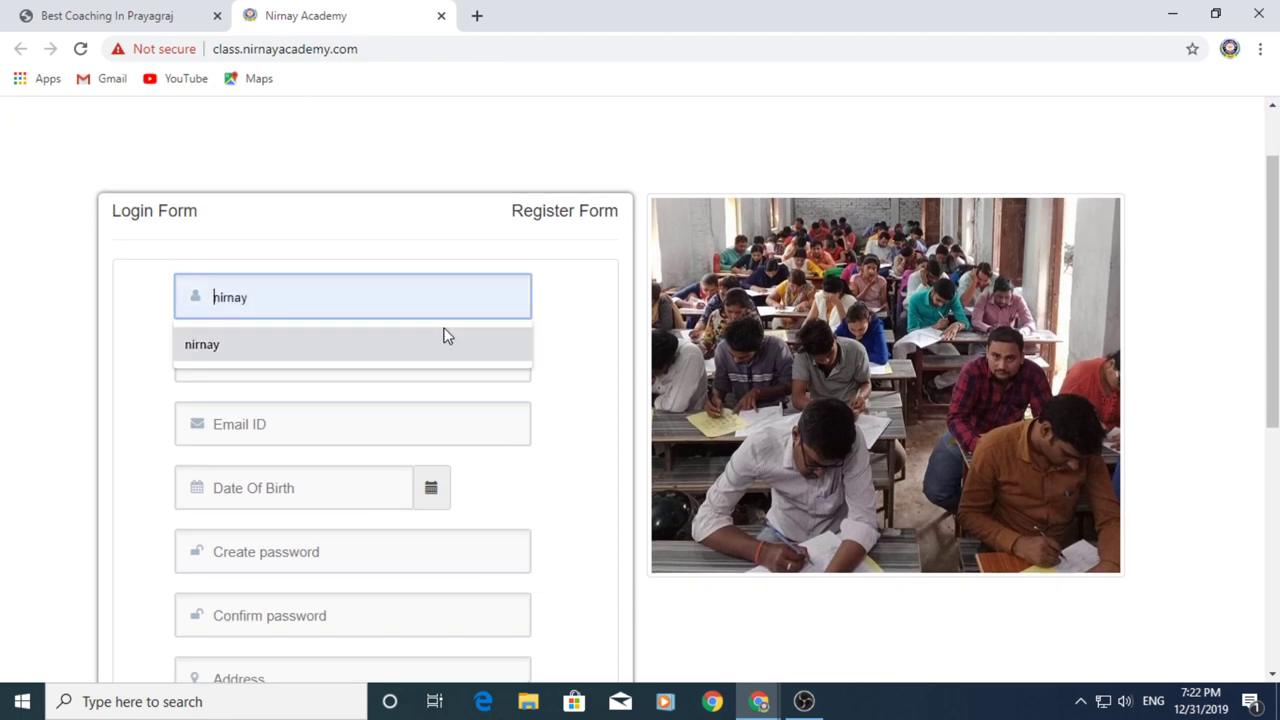
pyautogui.click(444, 334)
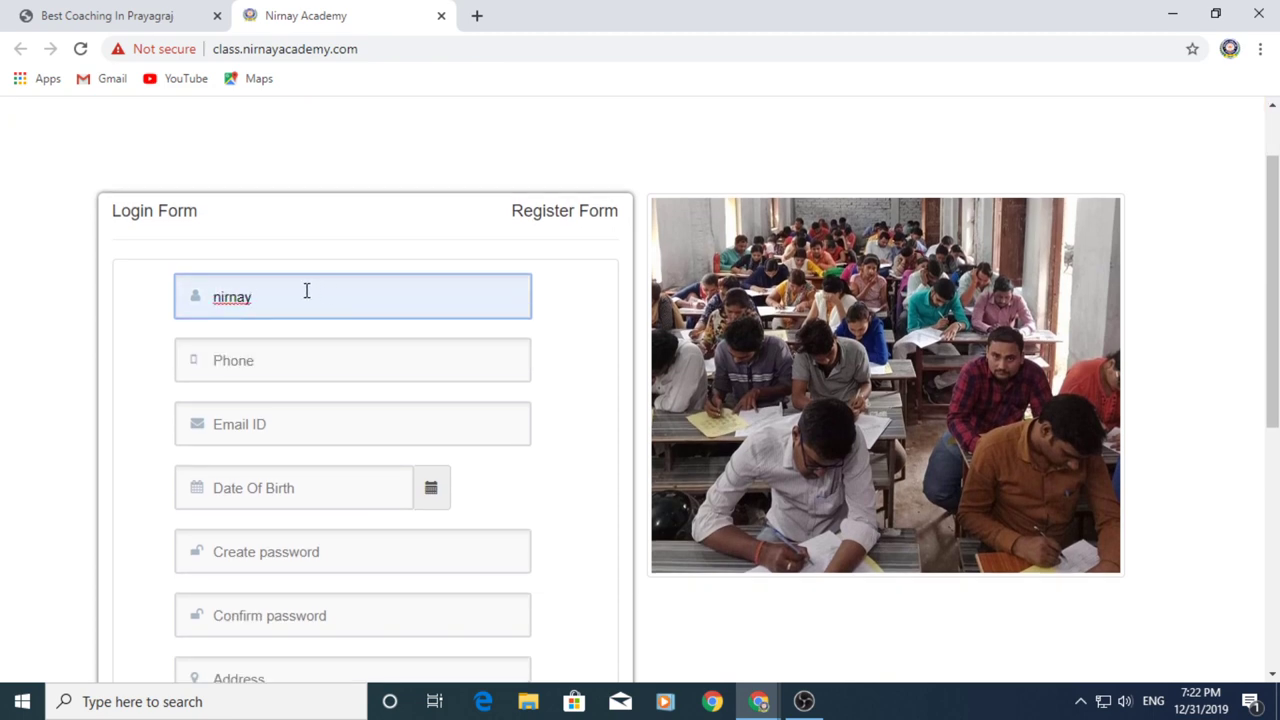
pyautogui.write('ac')
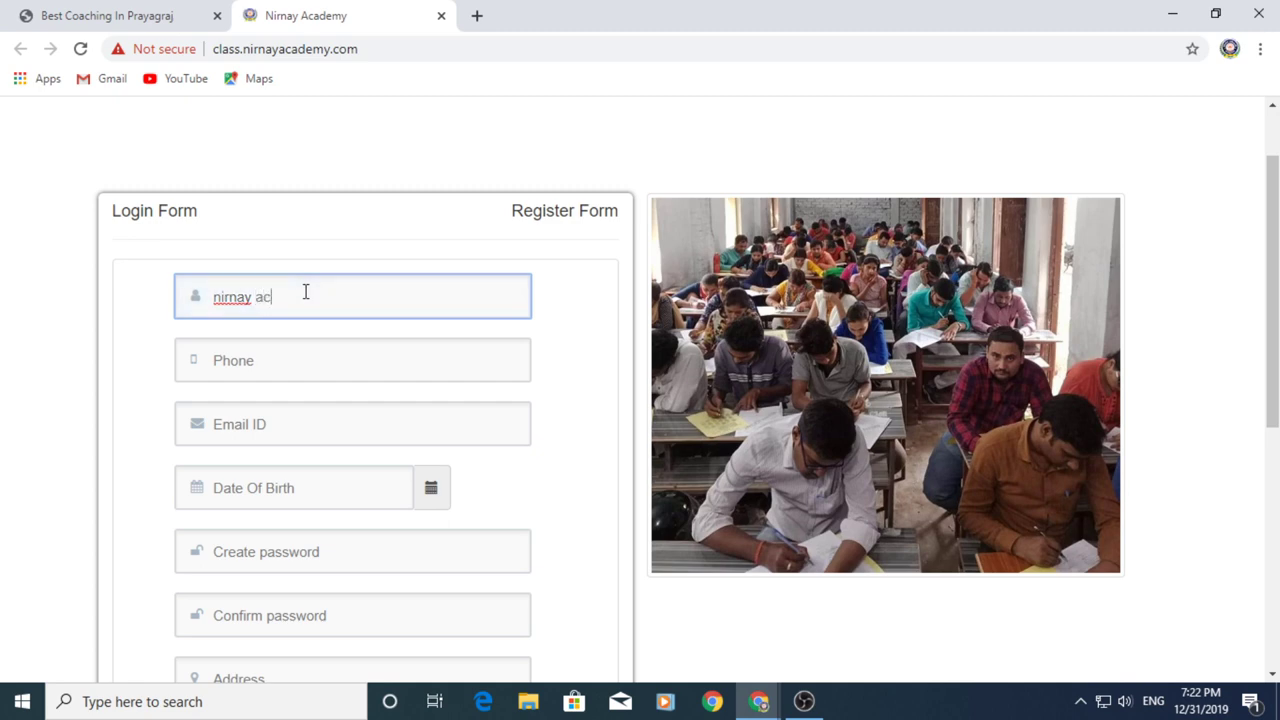
pyautogui.write('ademy')
# Enter the student's mobile number and e-mail address
pyautogui.click(352, 361)
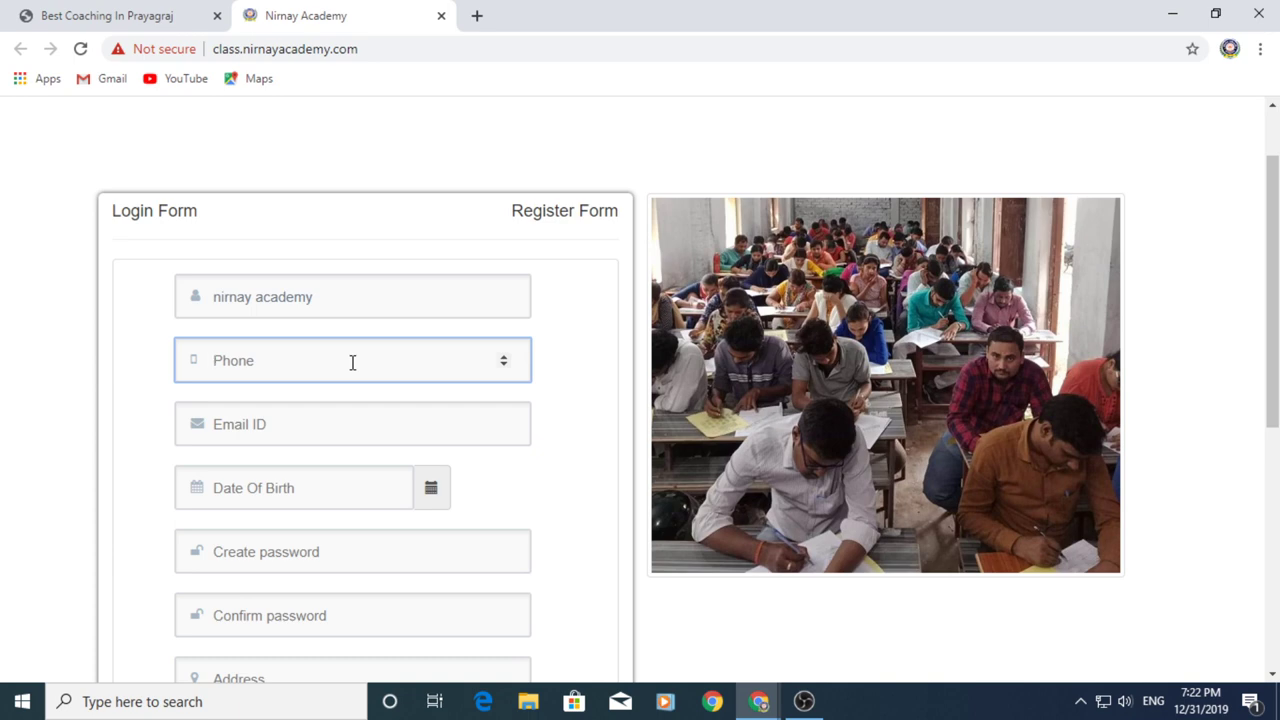
pyautogui.scroll(-1, 348, 361)
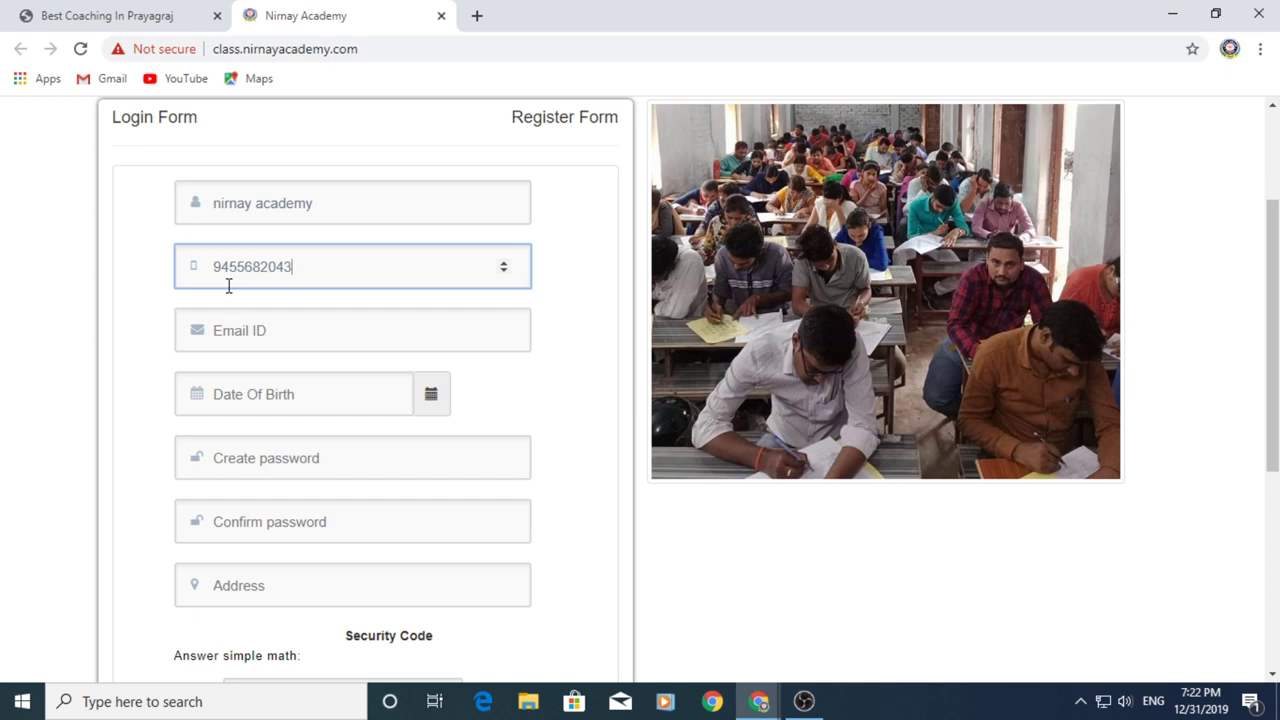
pyautogui.click(306, 328)
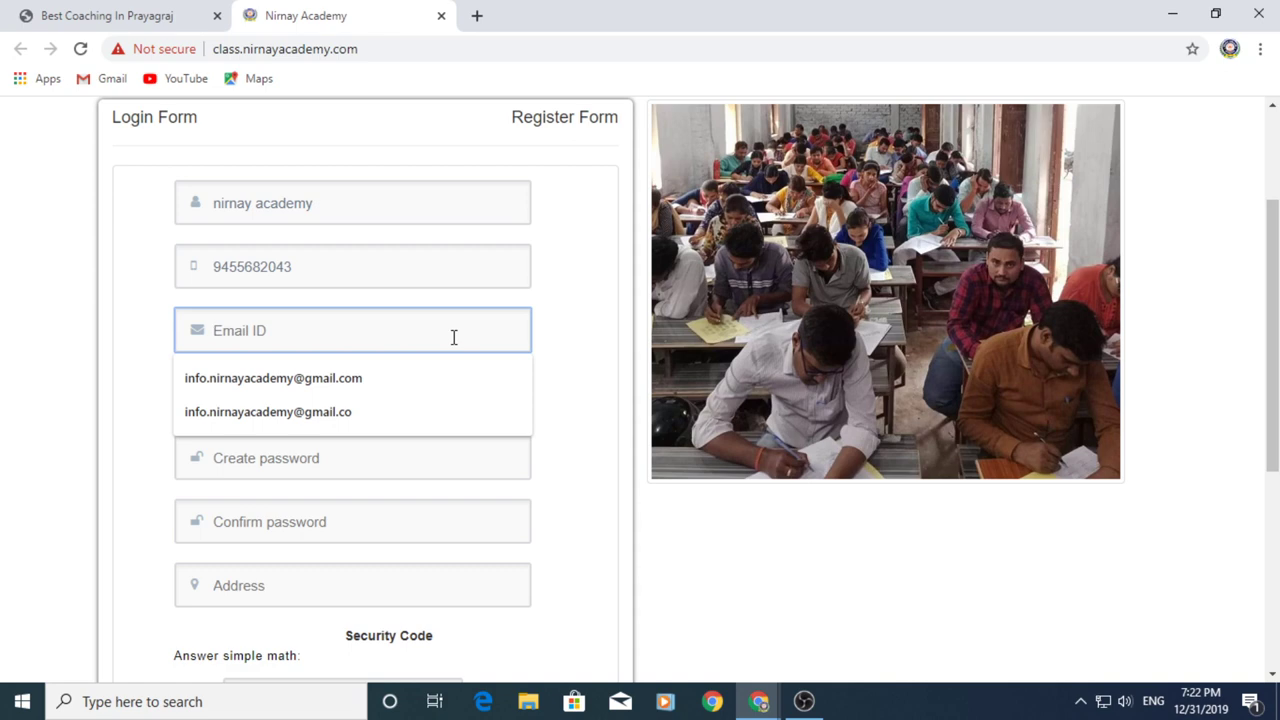
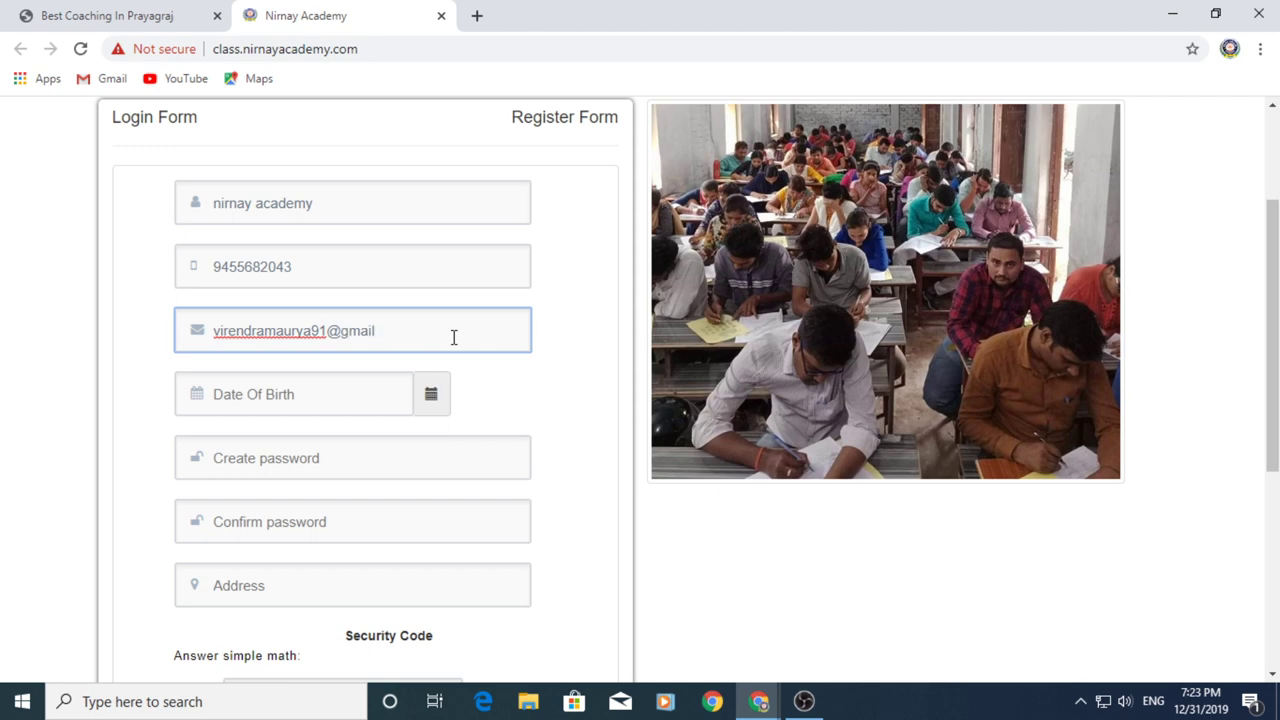
# Pick a date of birth and enter the same password in both password fields
pyautogui.click(304, 390)
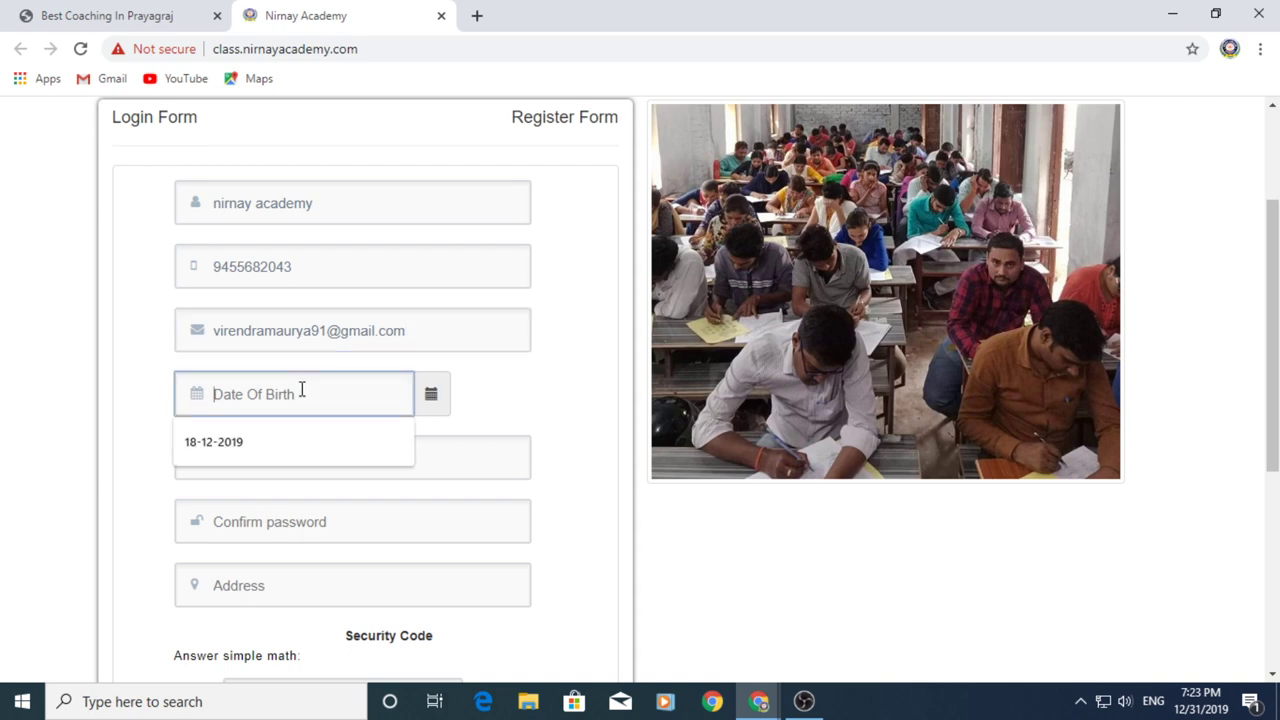
pyautogui.click(331, 437)
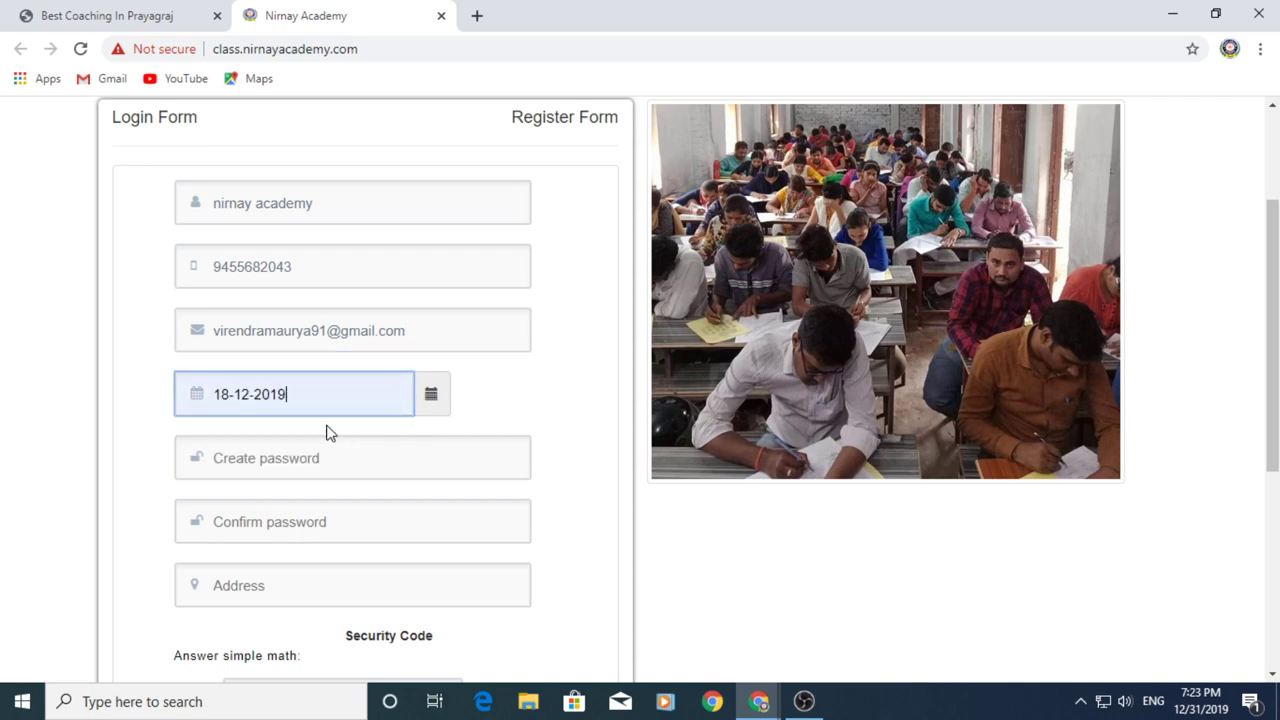
pyautogui.click(384, 459)
pyautogui.scroll(-1, 543, 411)
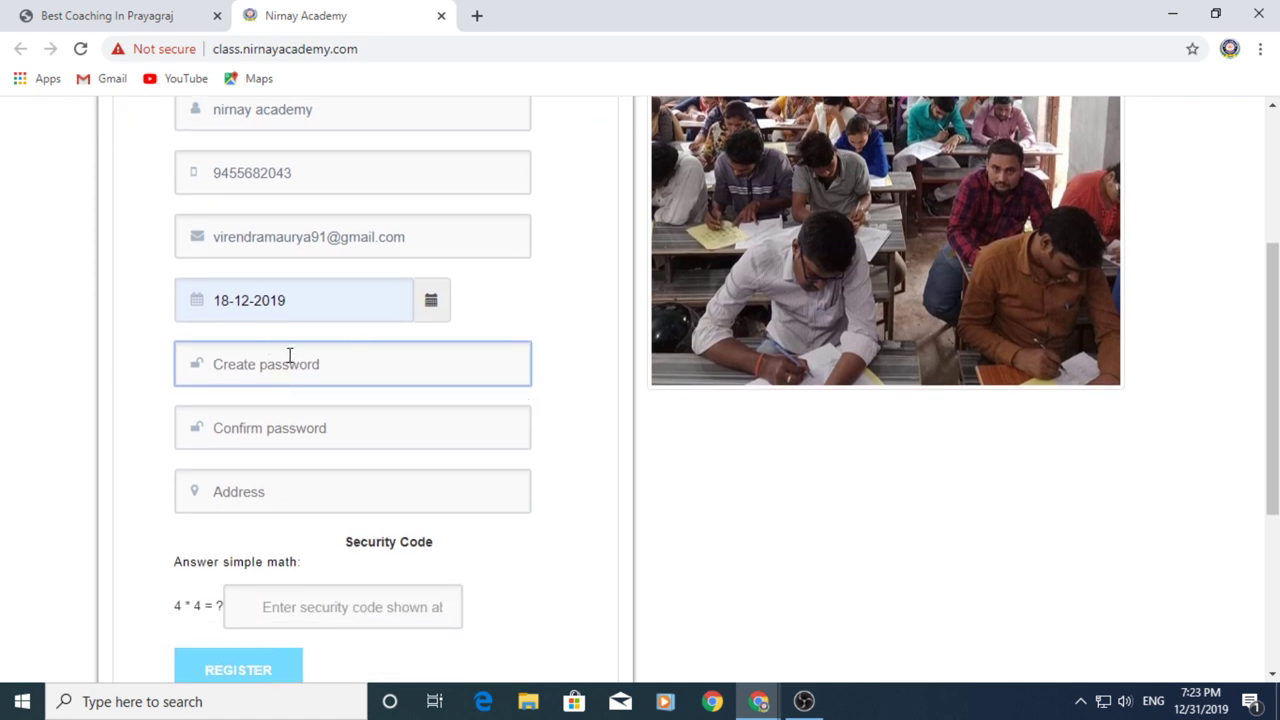
pyautogui.write('aaaaa')
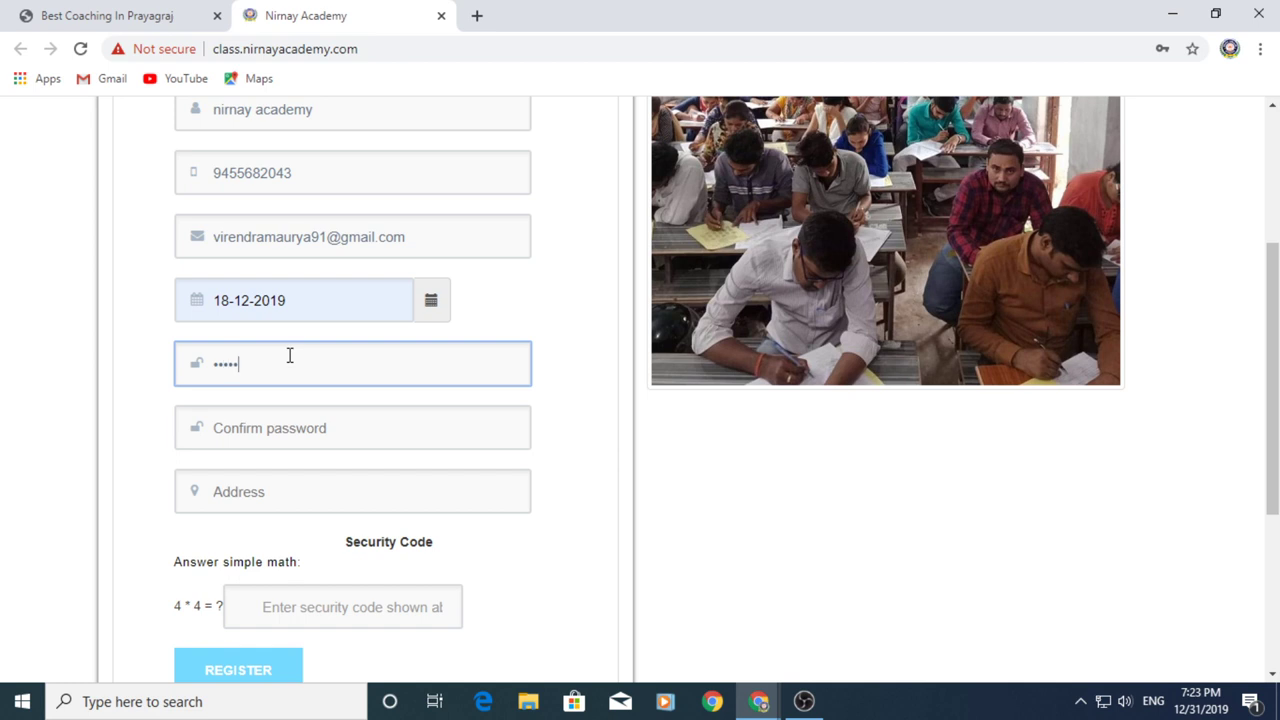
pyautogui.write('aaaaa')
pyautogui.click(271, 428)
pyautogui.write('aaa')
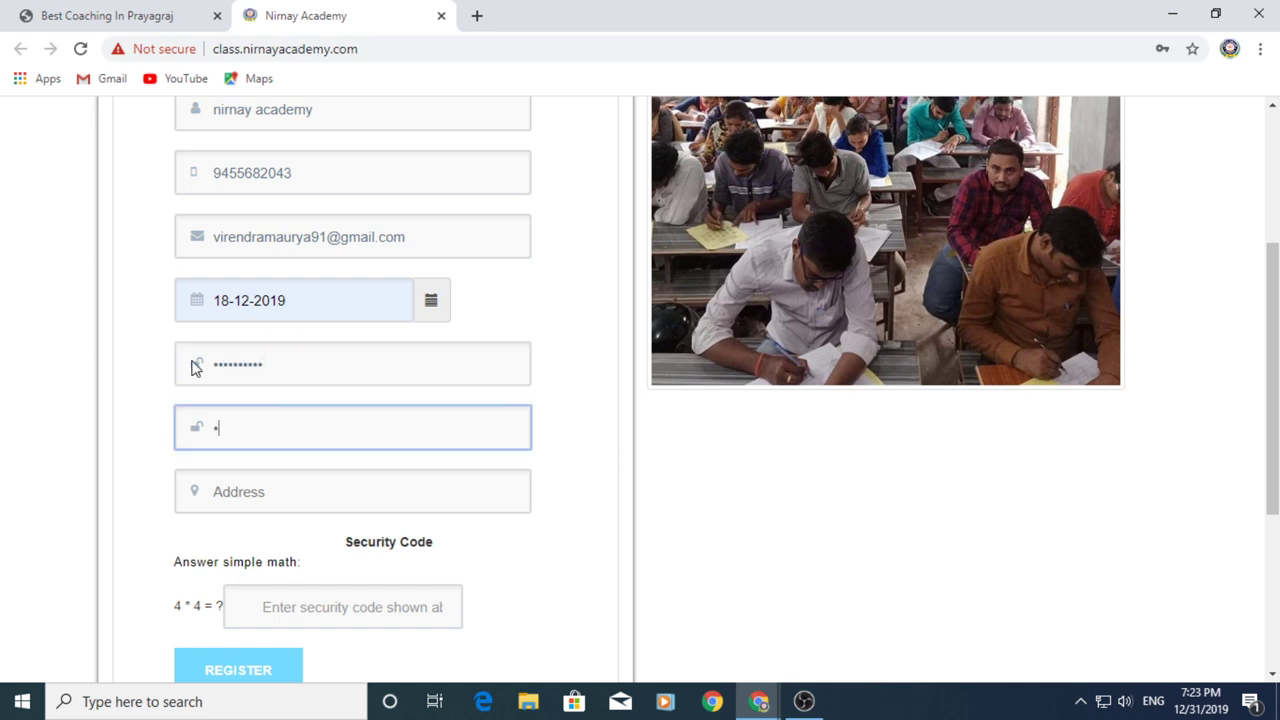
pyautogui.write('aaaaaaa')
# Fill the address from the suggestion, answer the security question with 16, and register
pyautogui.click(241, 494)
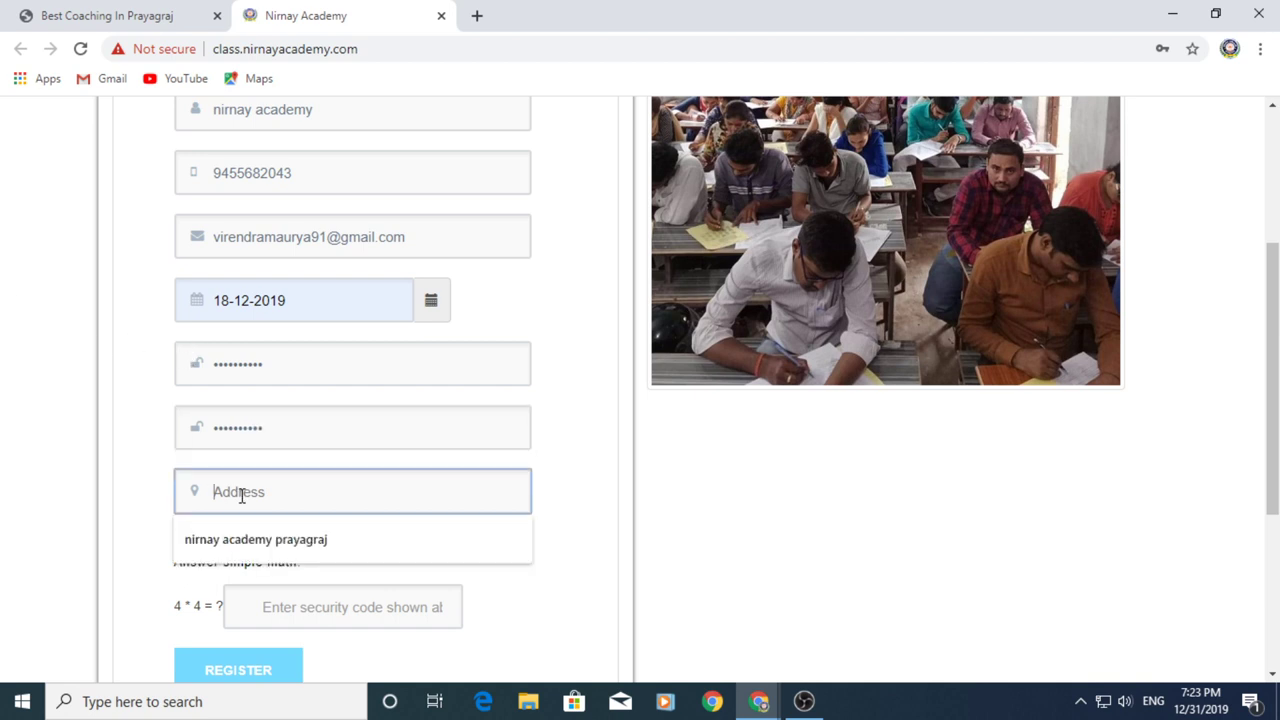
pyautogui.click(265, 540)
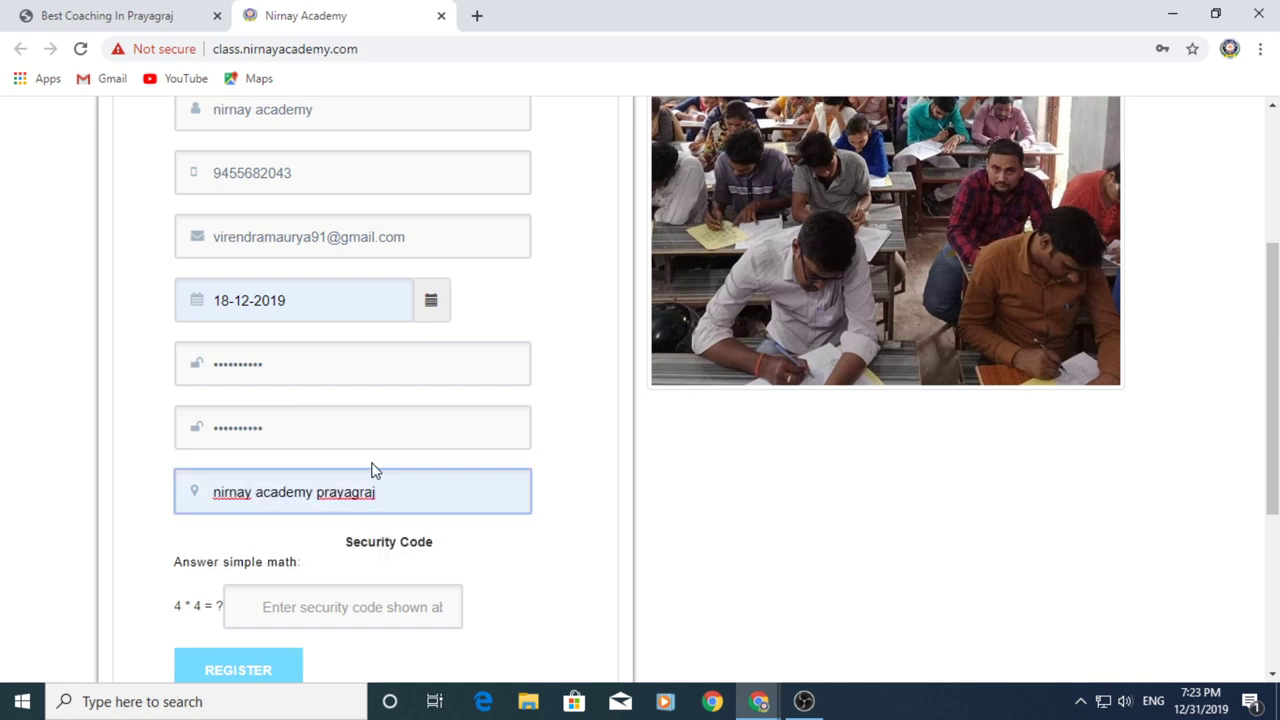
pyautogui.scroll(-1, 365, 462)
pyautogui.click(292, 506)
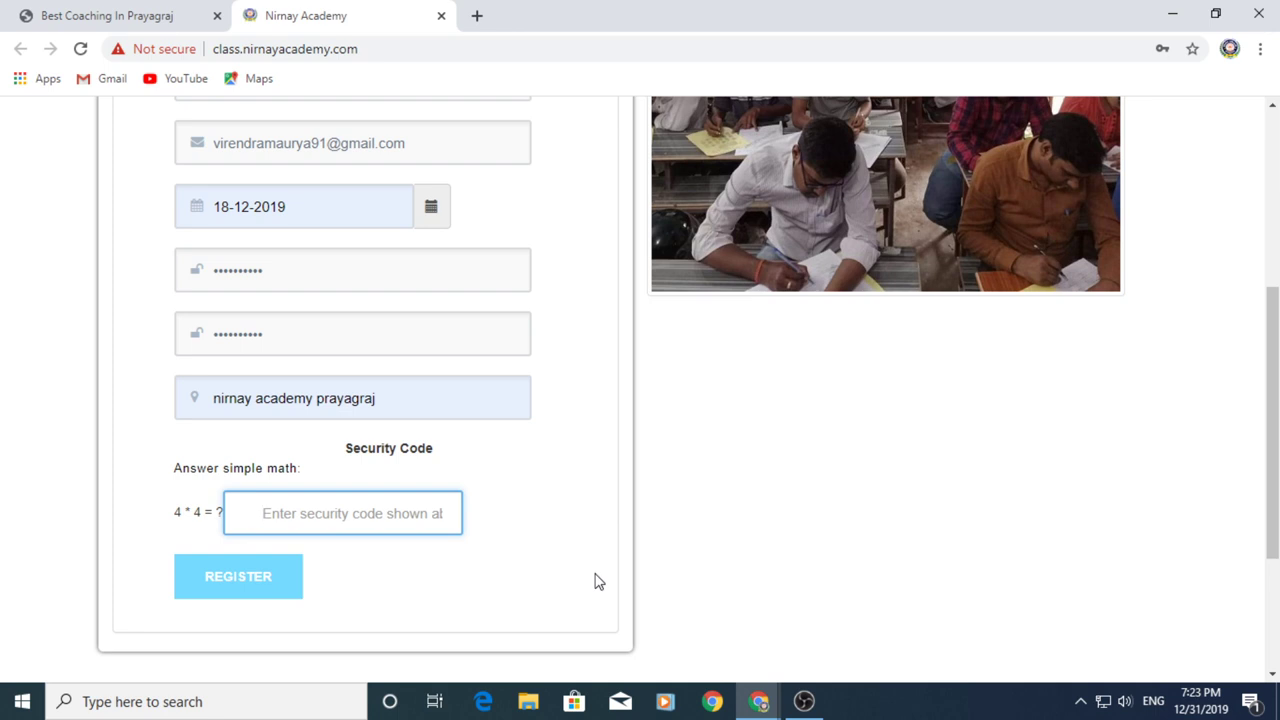
pyautogui.write('16')
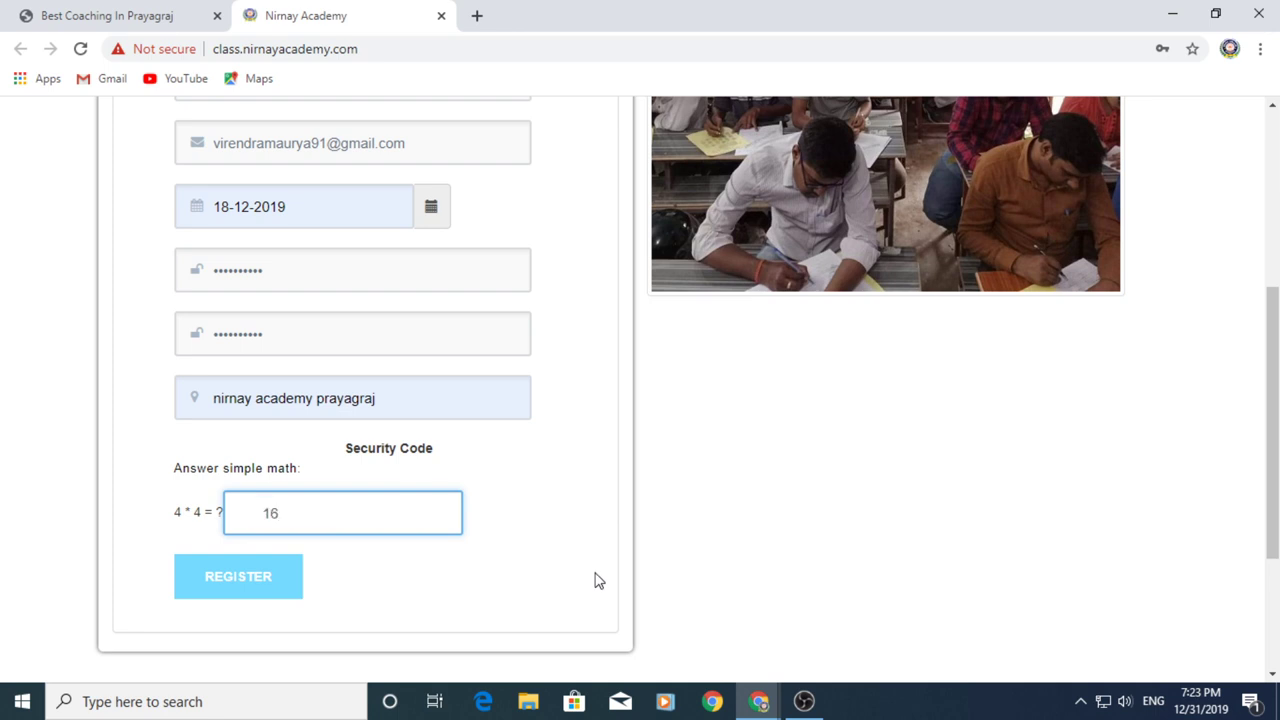
pyautogui.click(240, 593)
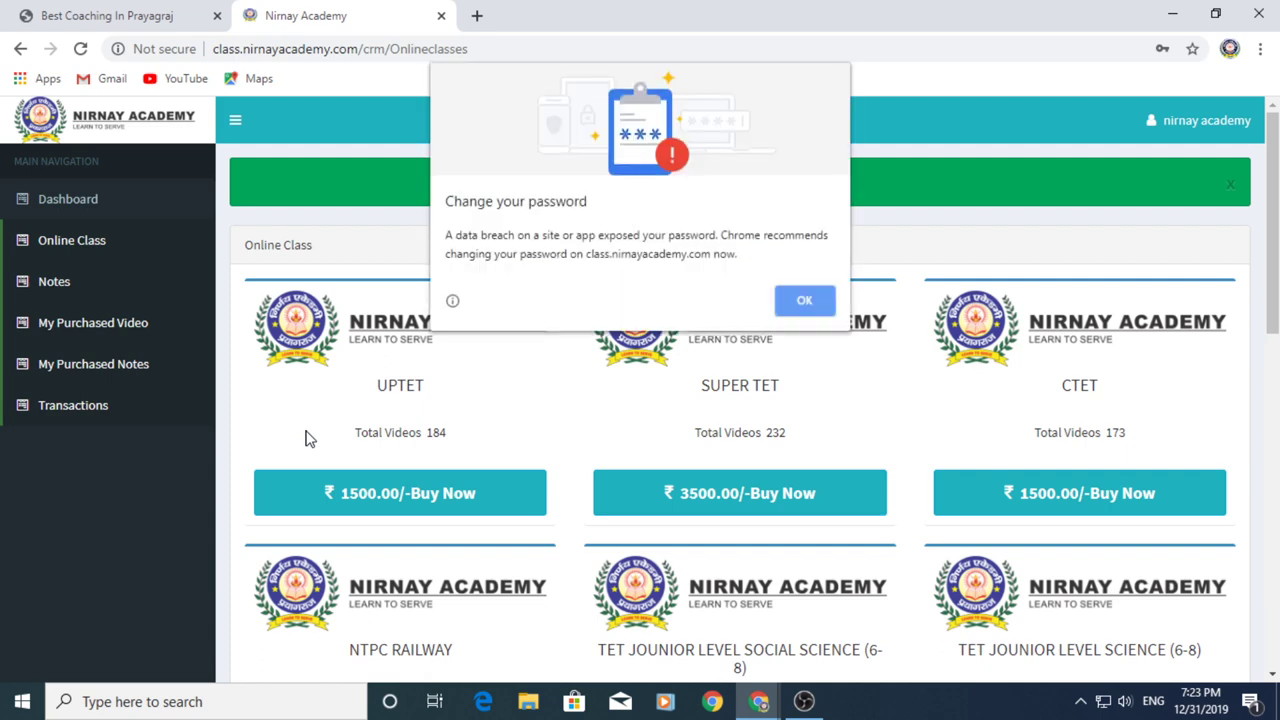
# Dismiss the password breach warning and scroll through the Online Class list
pyautogui.click(808, 309)
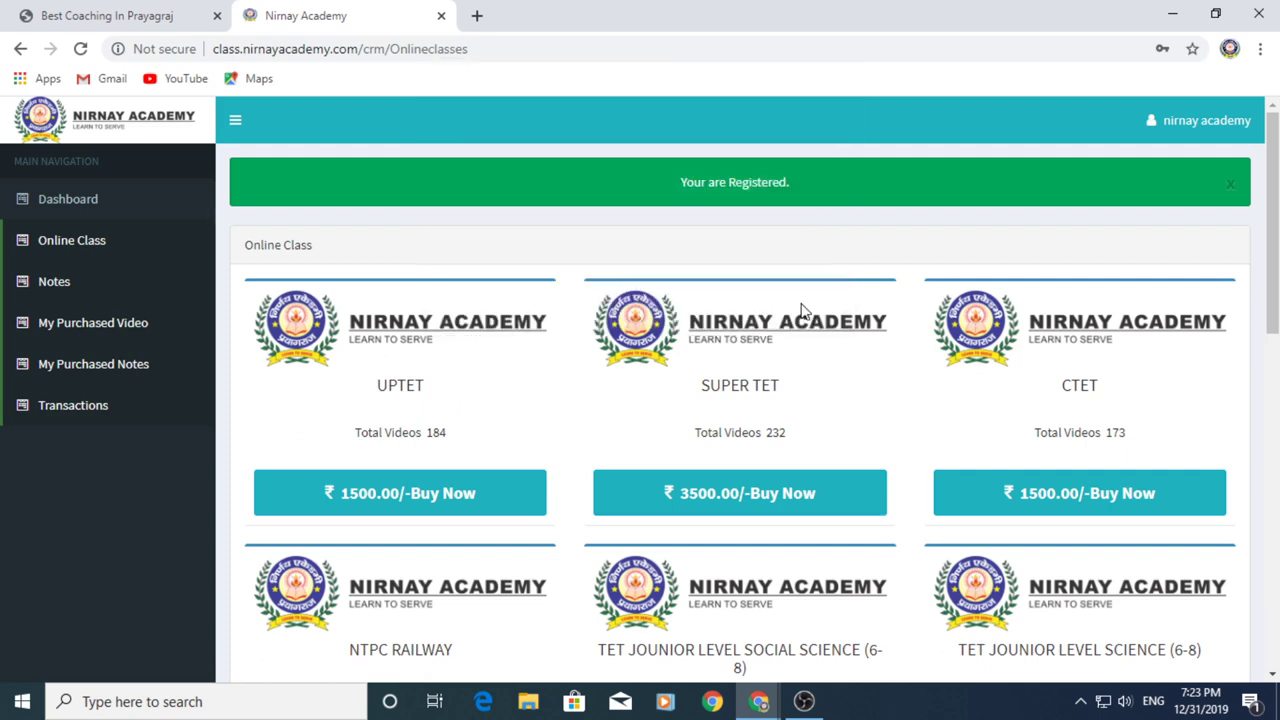
pyautogui.scroll(-1, 724, 254)
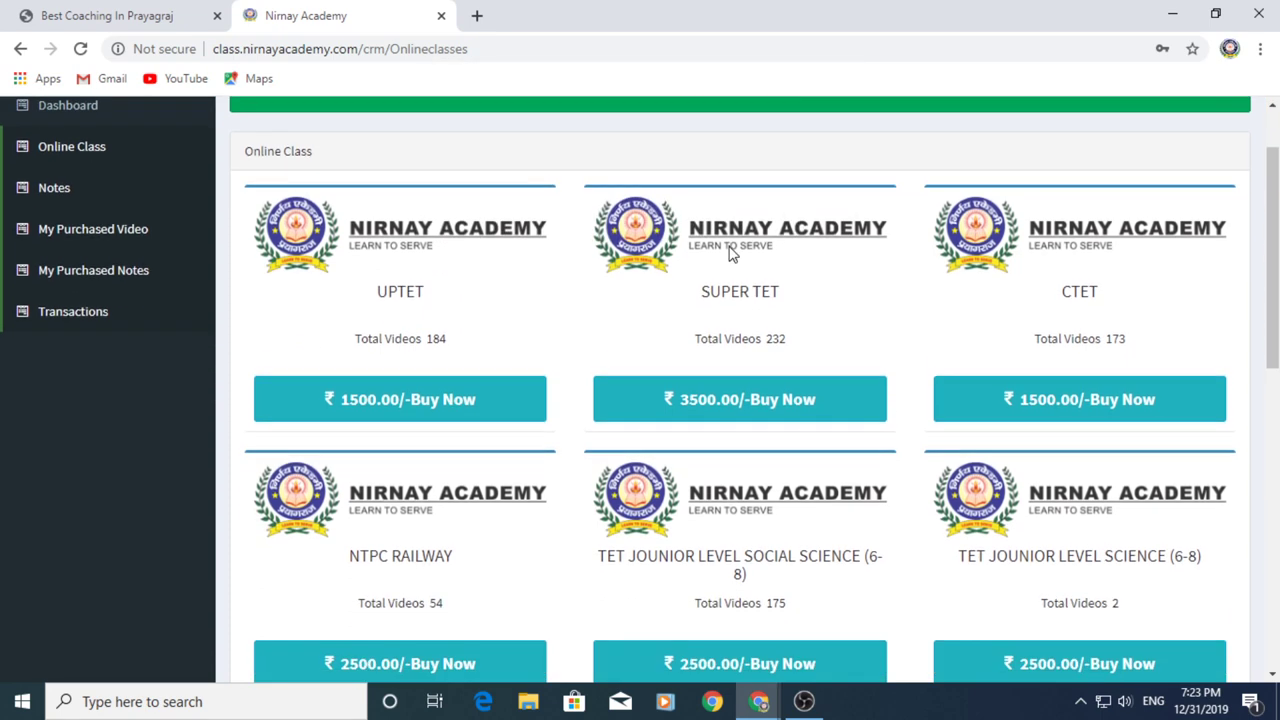
pyautogui.scroll(-5, 730, 254)
pyautogui.scroll(4, 730, 250)
pyautogui.scroll(-1, 692, 497)
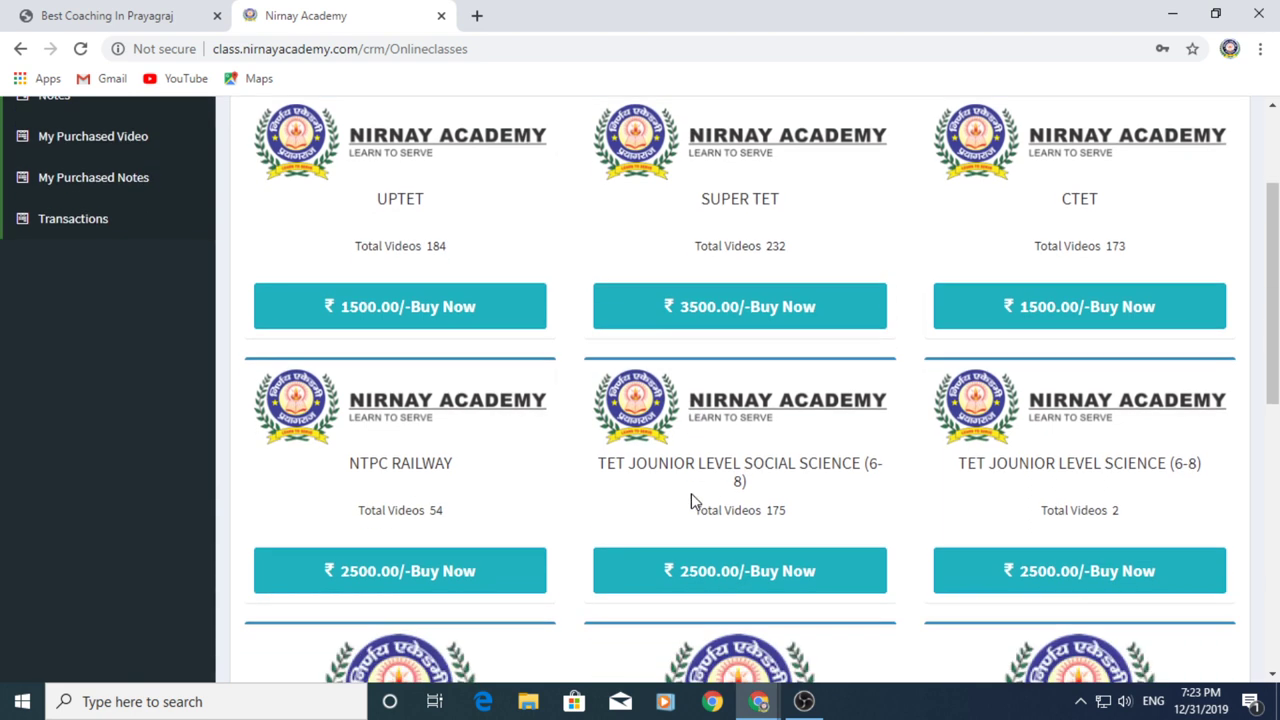
pyautogui.scroll(-1, 691, 500)
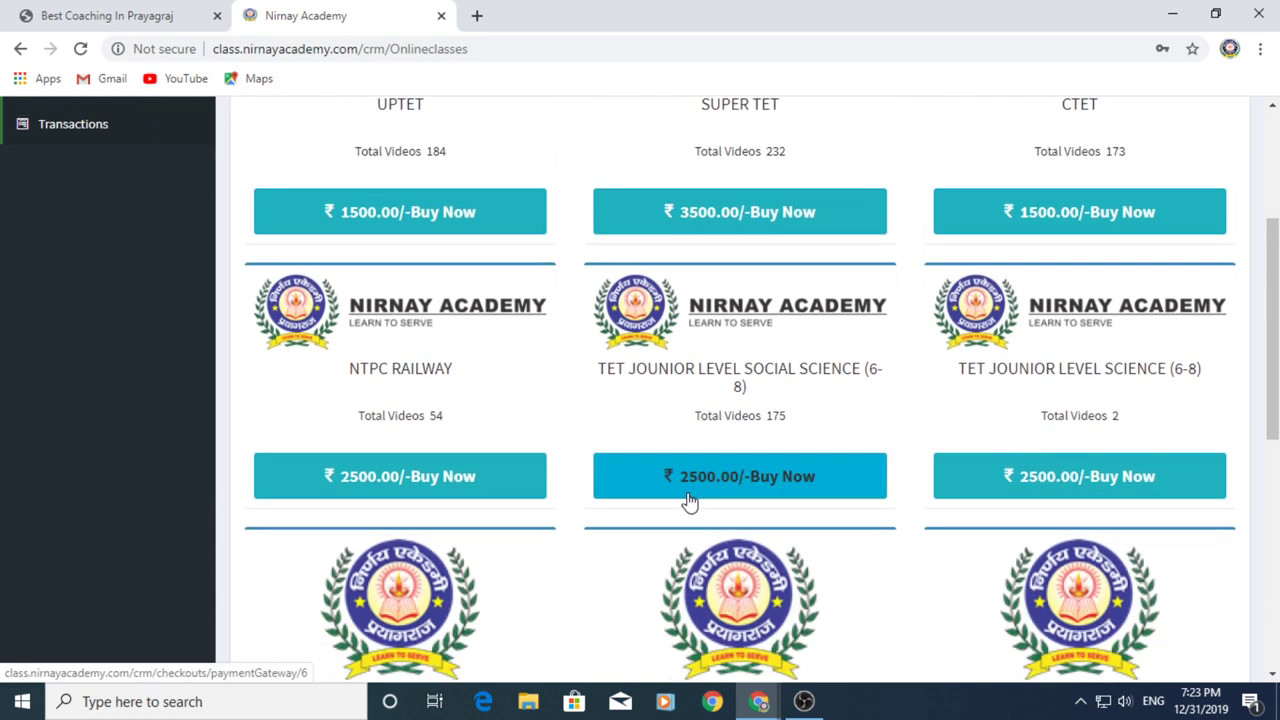
pyautogui.scroll(-2, 690, 503)
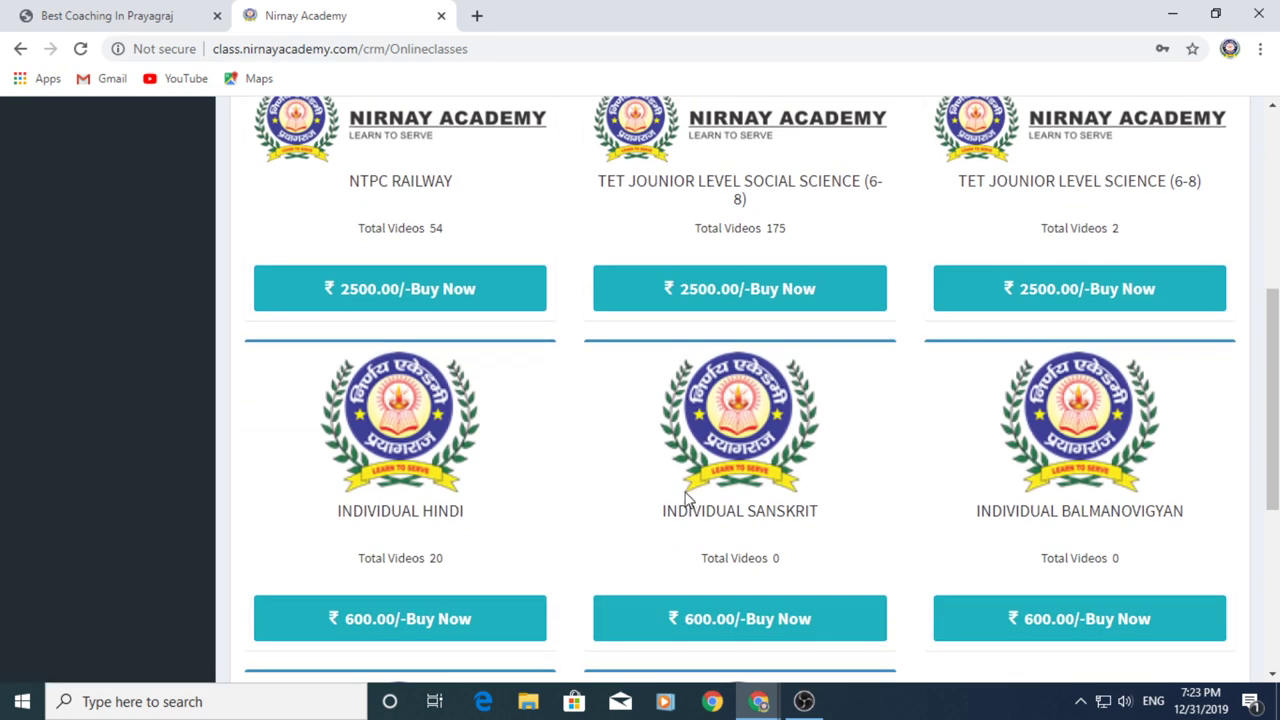
# Browse the remaining classes and buy the UPTET course for ₹1500.00
pyautogui.scroll(-1, 686, 497)
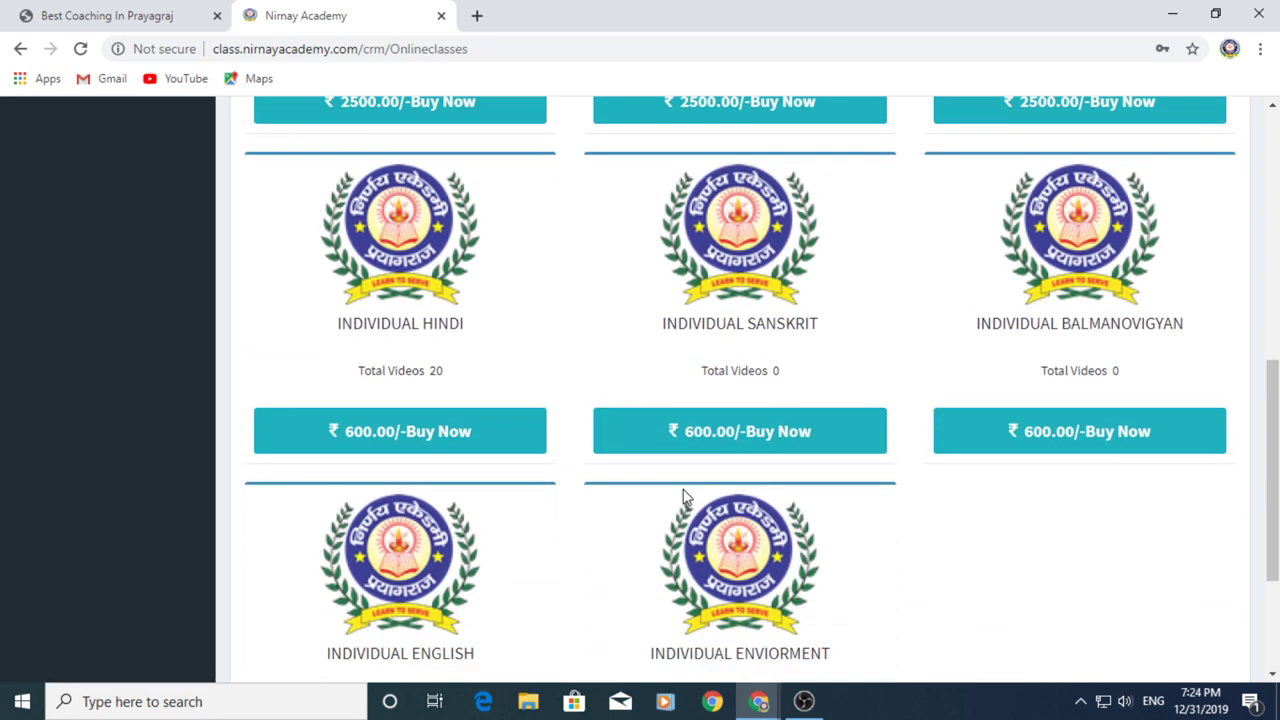
pyautogui.scroll(-1, 685, 497)
pyautogui.scroll(2, 685, 497)
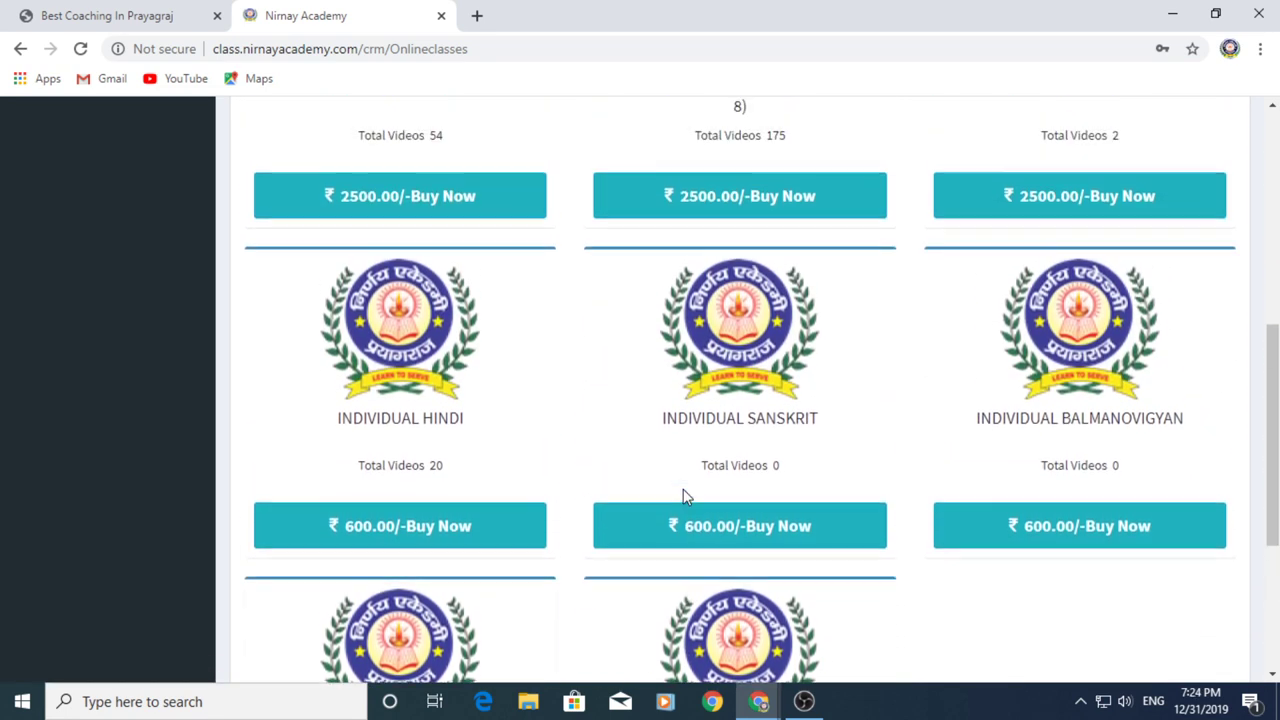
pyautogui.scroll(4, 685, 497)
pyautogui.scroll(-1, 681, 495)
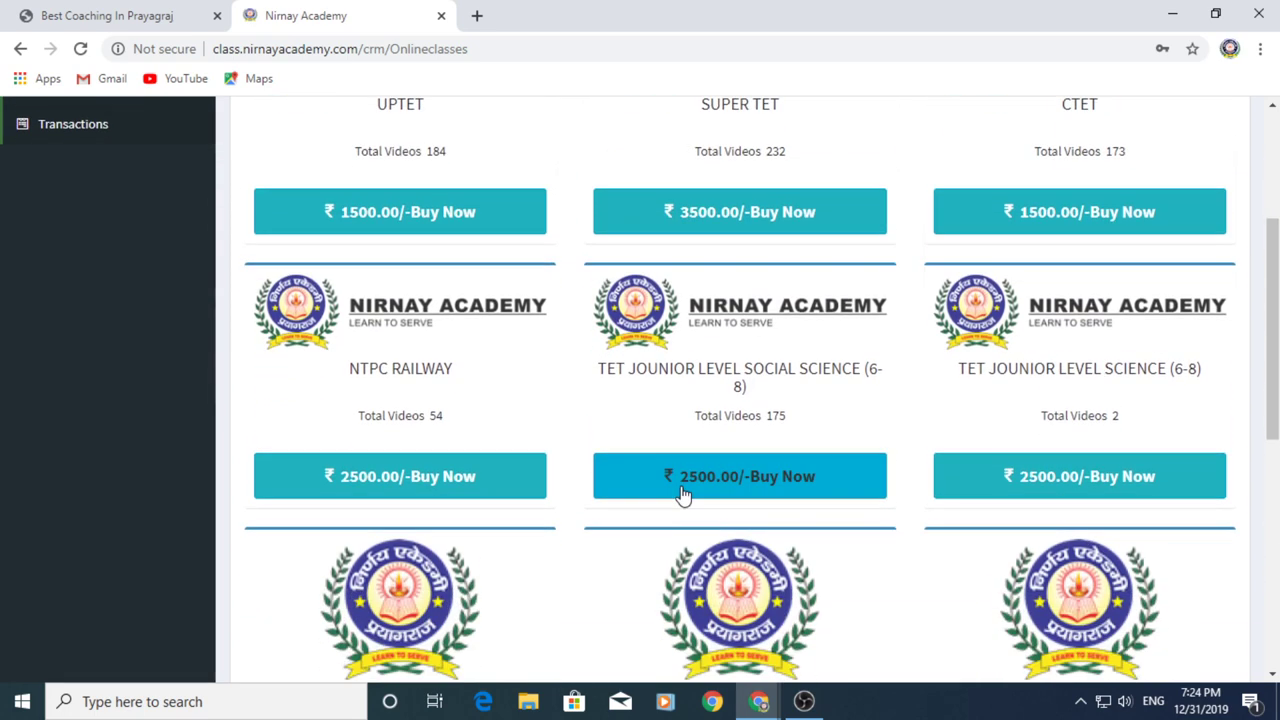
pyautogui.scroll(3, 681, 495)
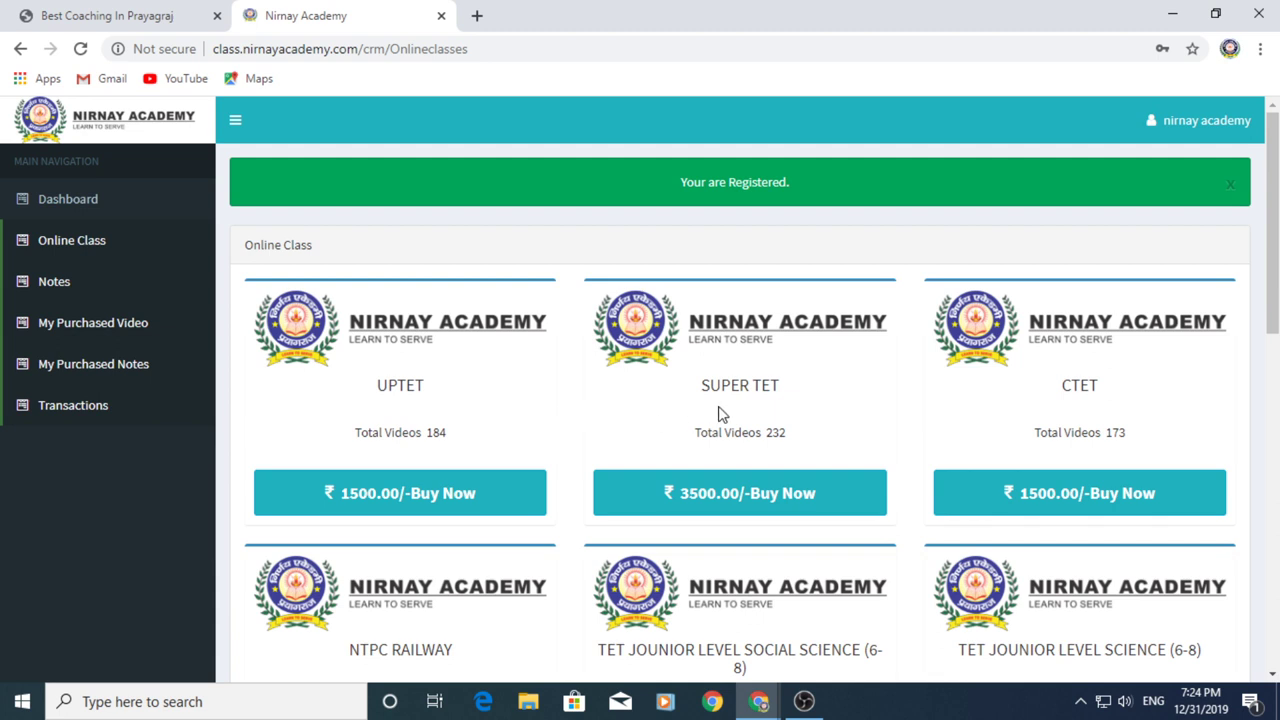
pyautogui.click(432, 490)
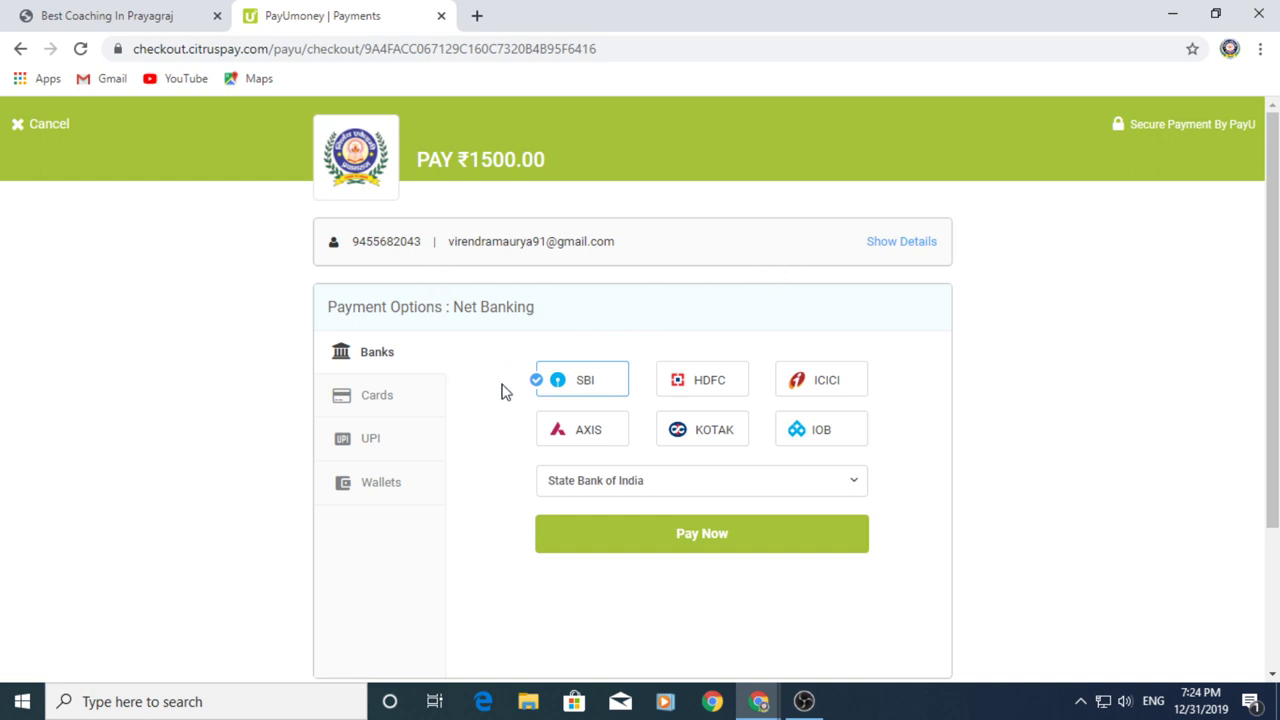
# Look through card, net banking, UPI and wallet payment options, then return to the academy tab
pyautogui.click(384, 401)
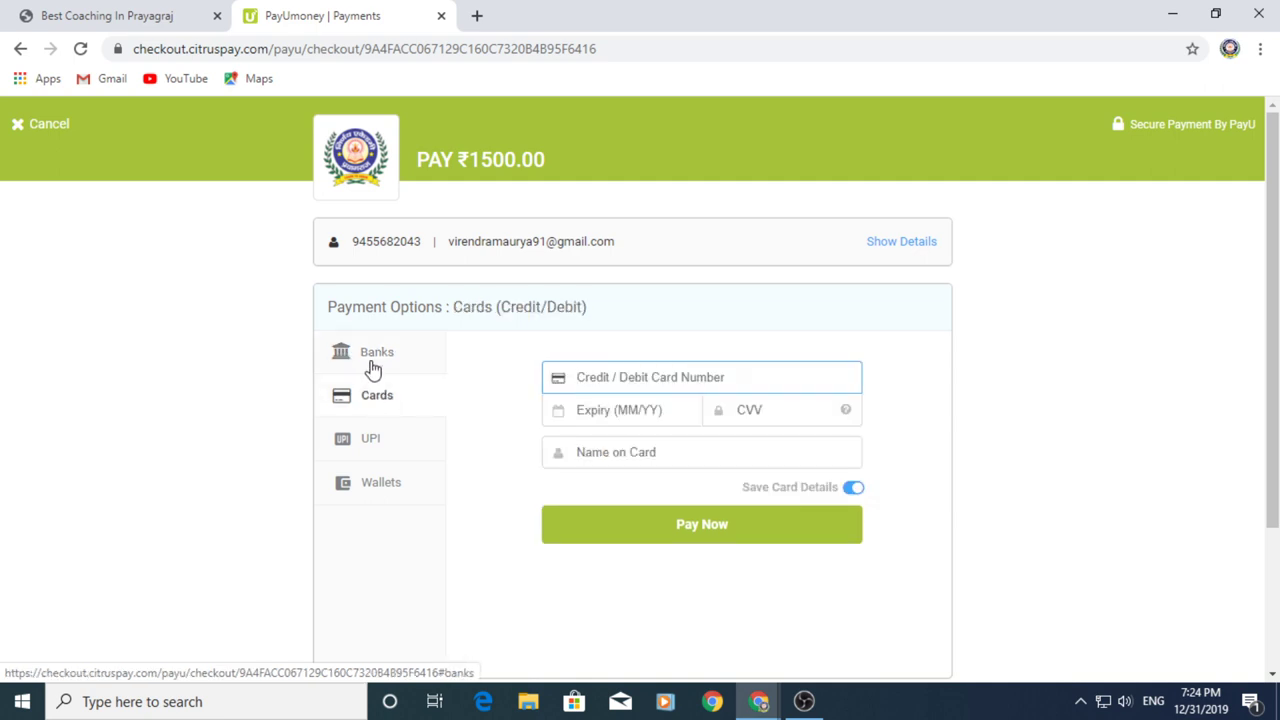
pyautogui.click(376, 371)
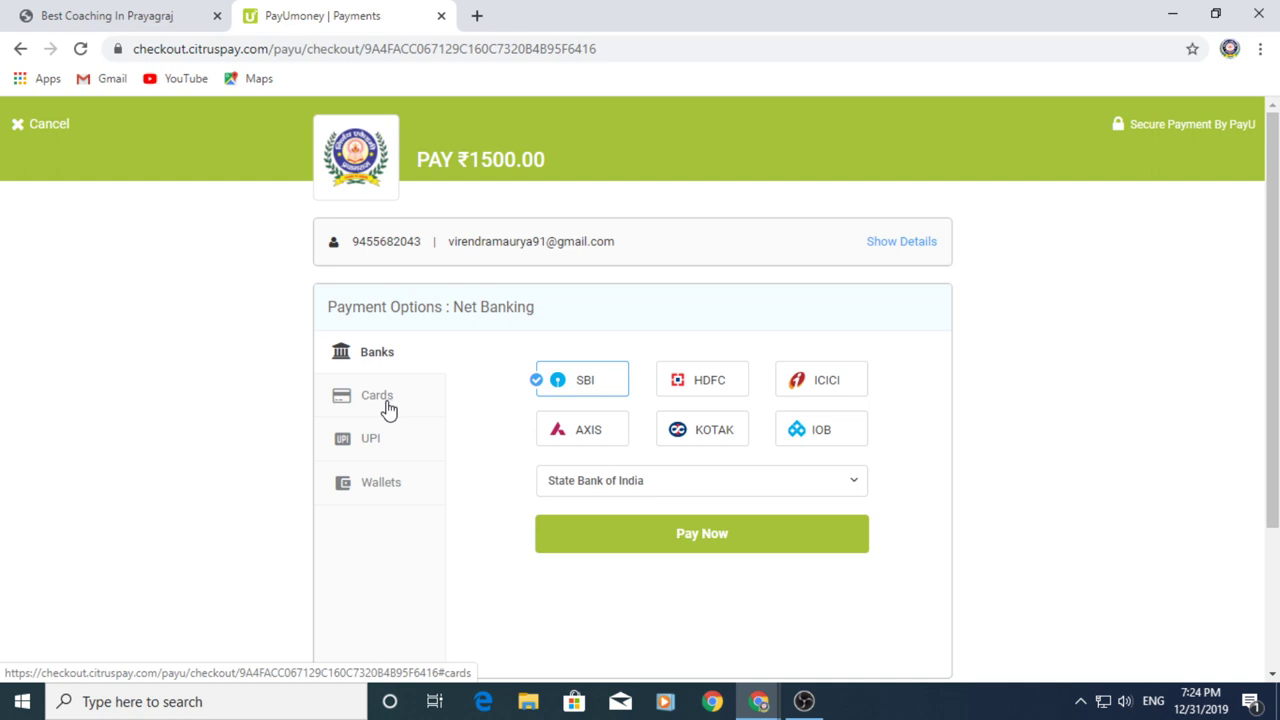
pyautogui.click(388, 409)
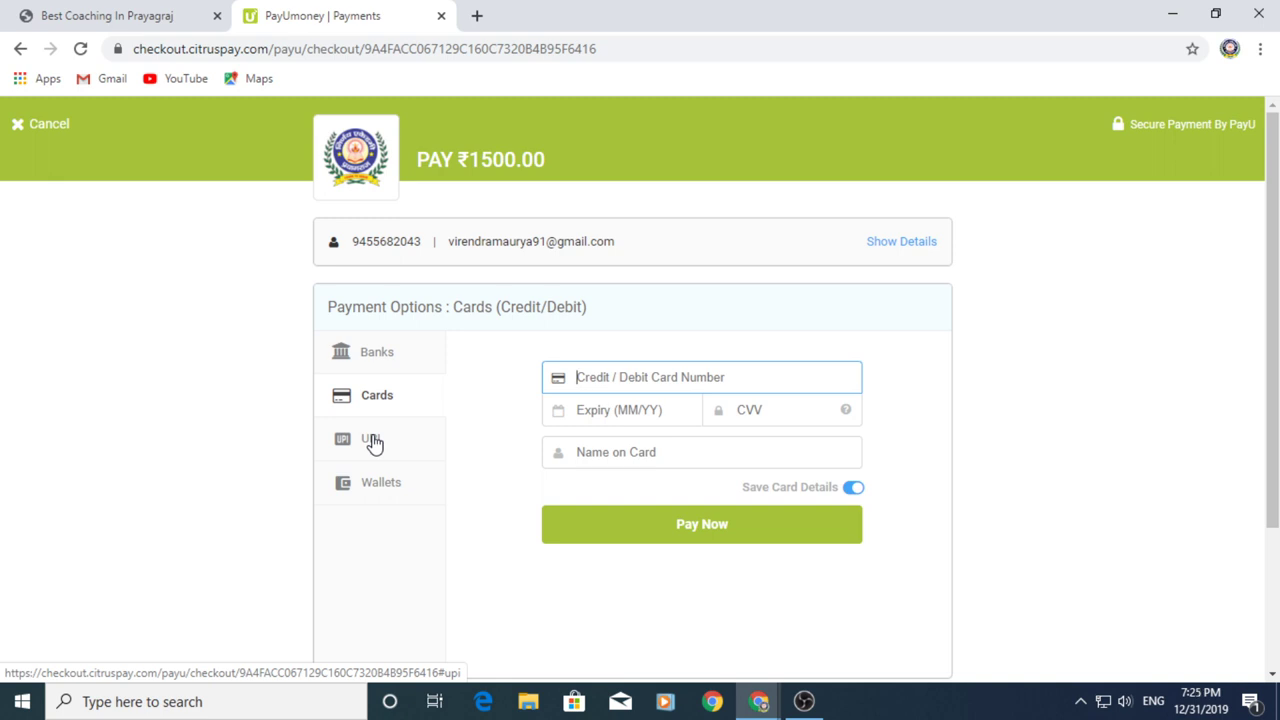
pyautogui.click(371, 440)
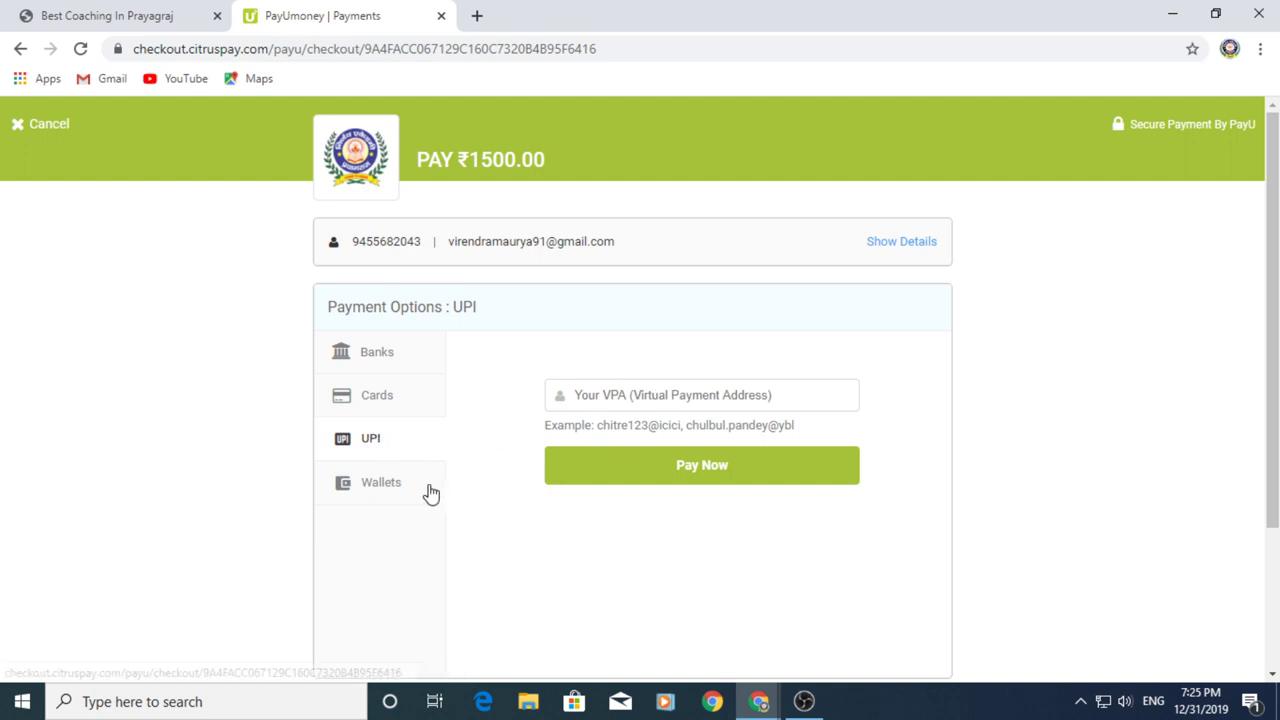
pyautogui.click(399, 495)
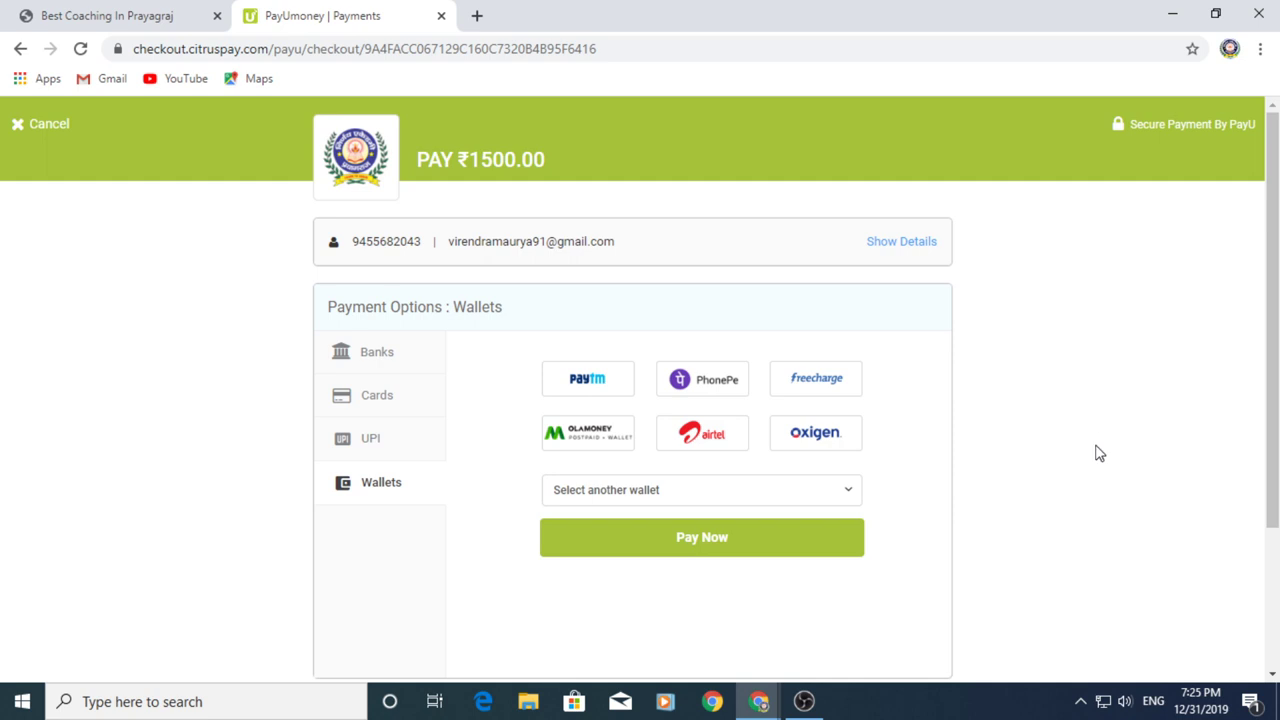
pyautogui.scroll(-2, 1100, 454)
pyautogui.scroll(2, 1100, 454)
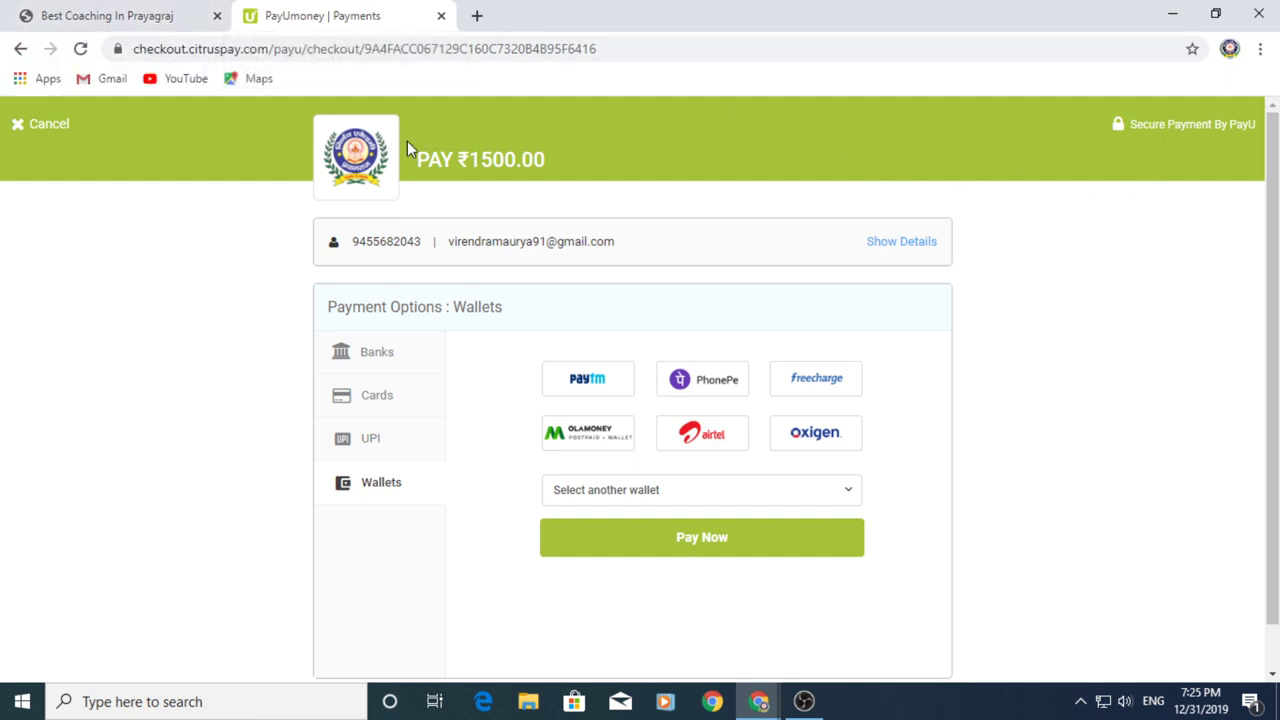
pyautogui.click(160, 27)
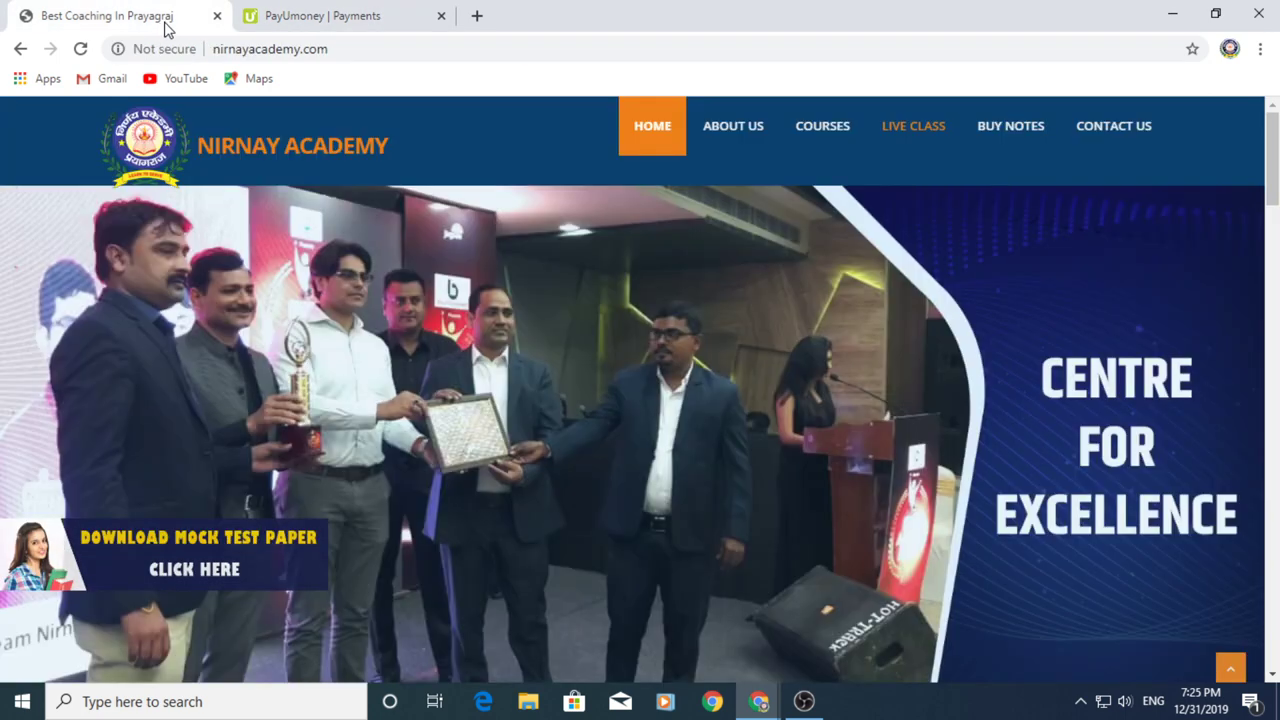
# Log in through LIVE CLASS with the registered mobile number and password
pyautogui.click(903, 140)
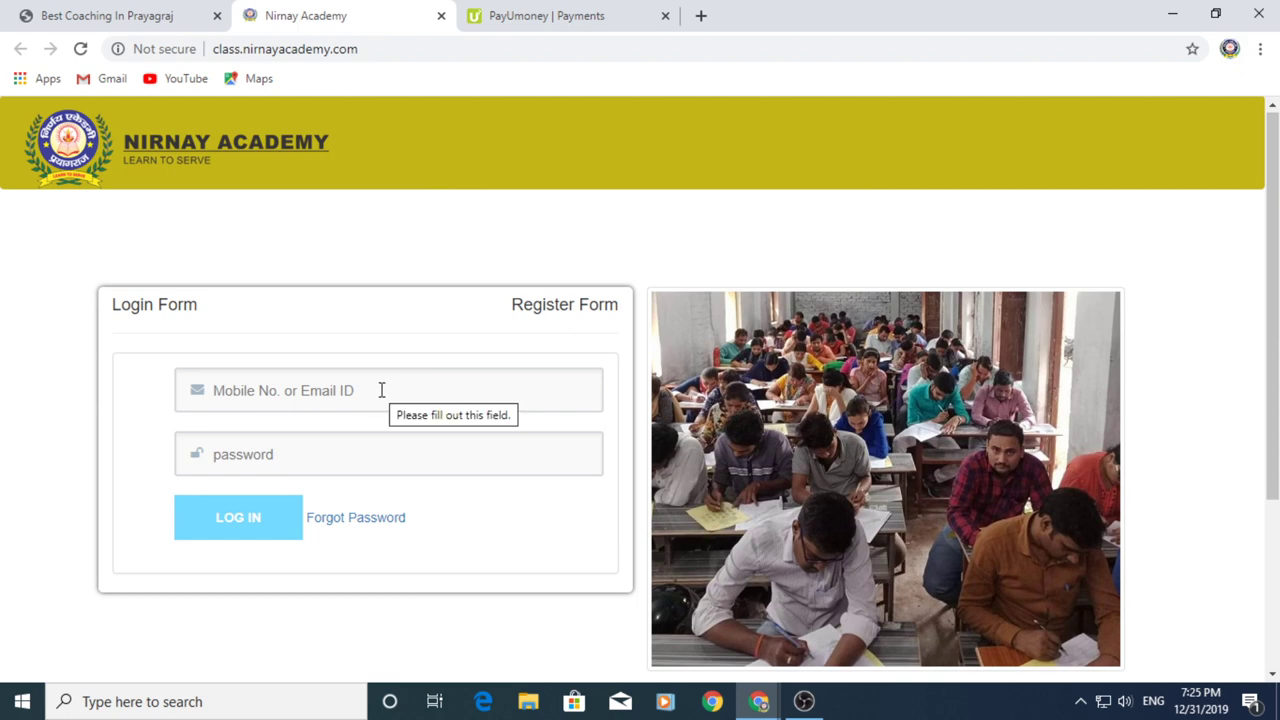
pyautogui.click(381, 390)
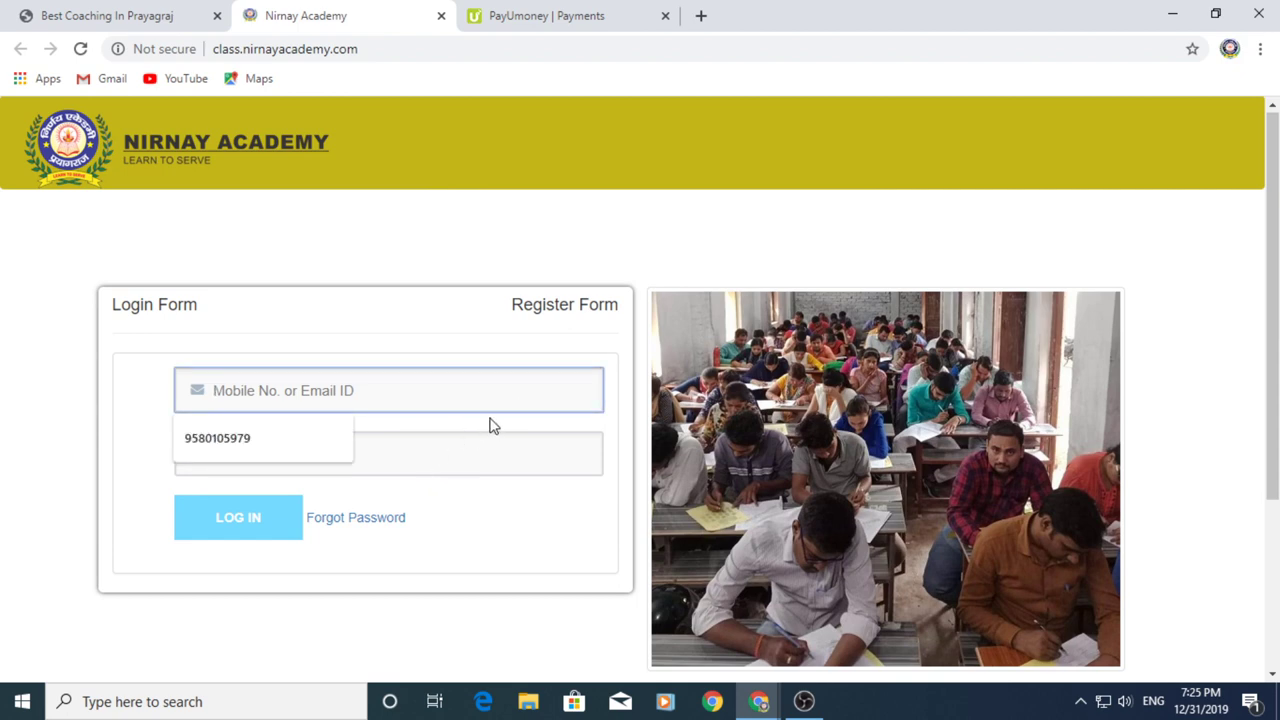
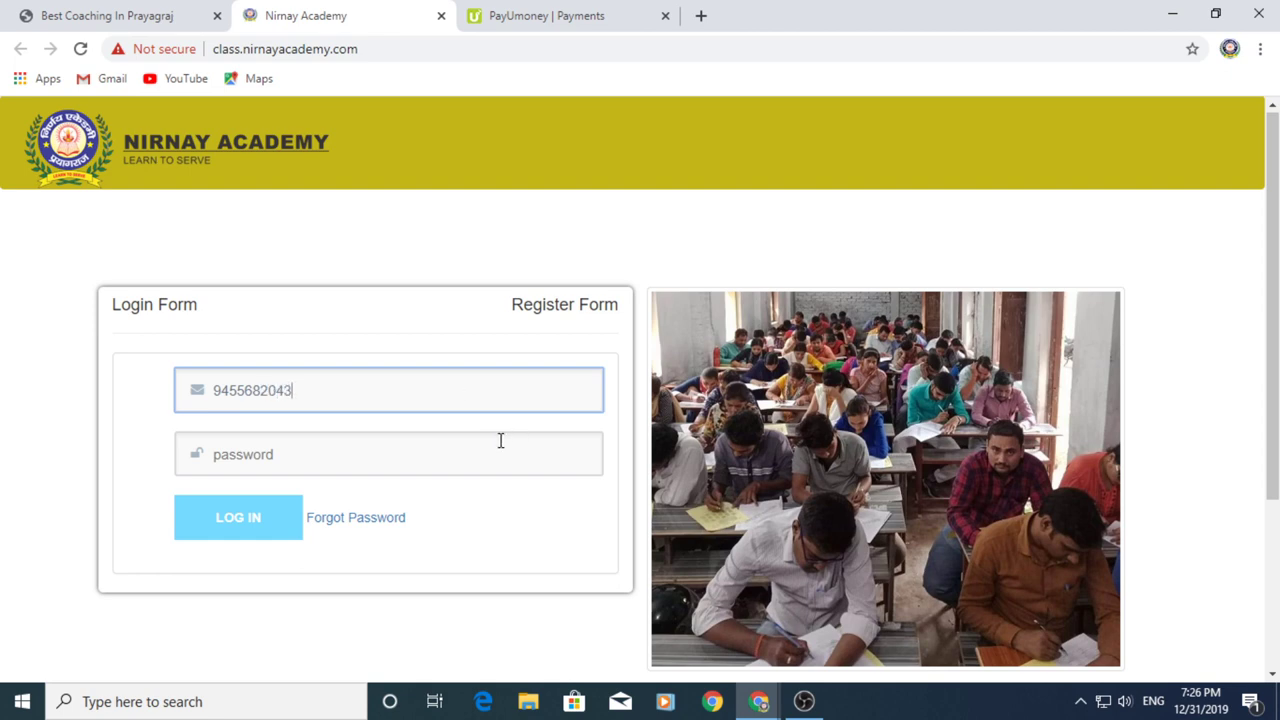
pyautogui.click(500, 440)
pyautogui.write('••')
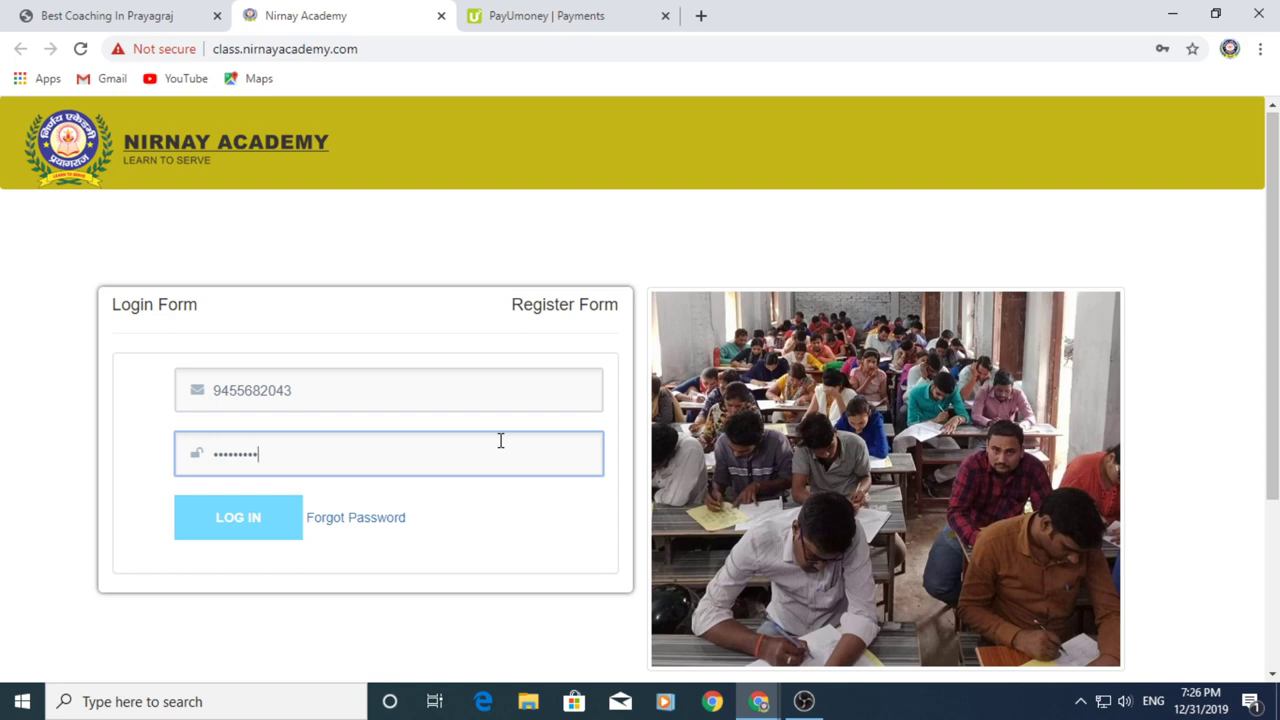
pyautogui.click(186, 532)
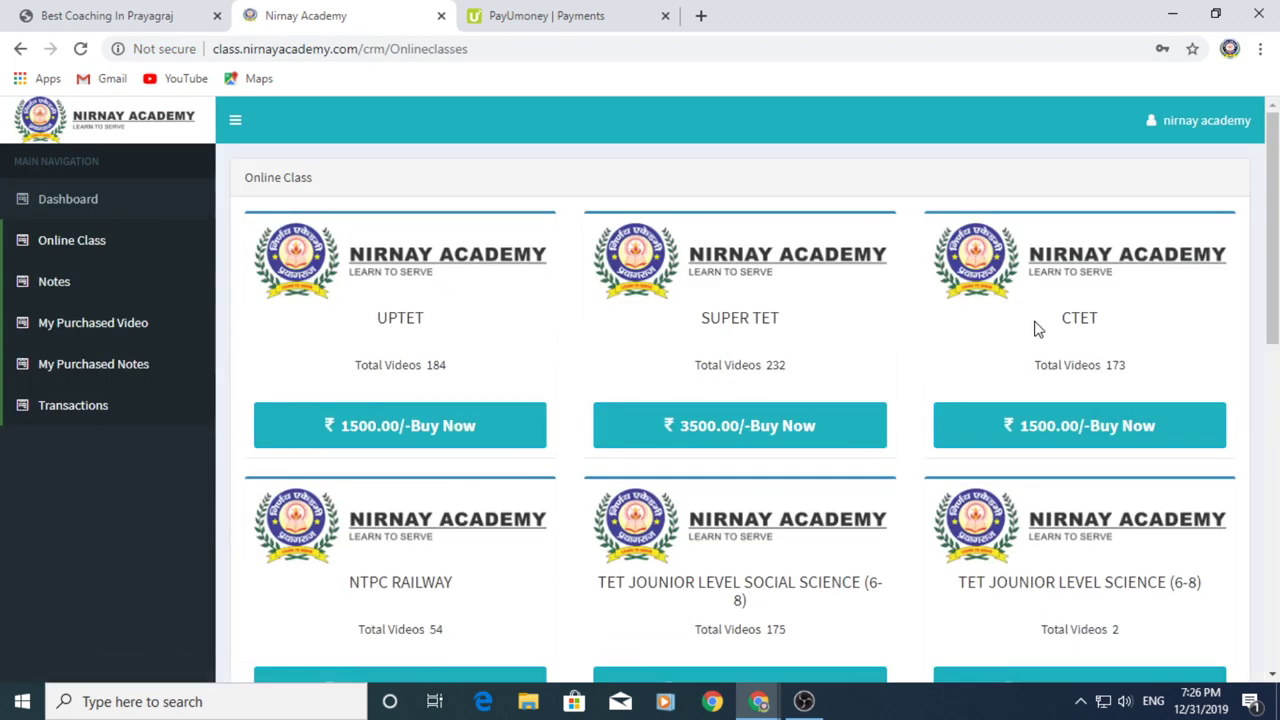
# Scroll the Online Class page and open the account options menu
pyautogui.scroll(-3, 1037, 328)
pyautogui.scroll(3, 1037, 328)
pyautogui.click(1210, 124)
# Sign out, then log in with the first saved mobile number and its password
pyautogui.click(1214, 332)
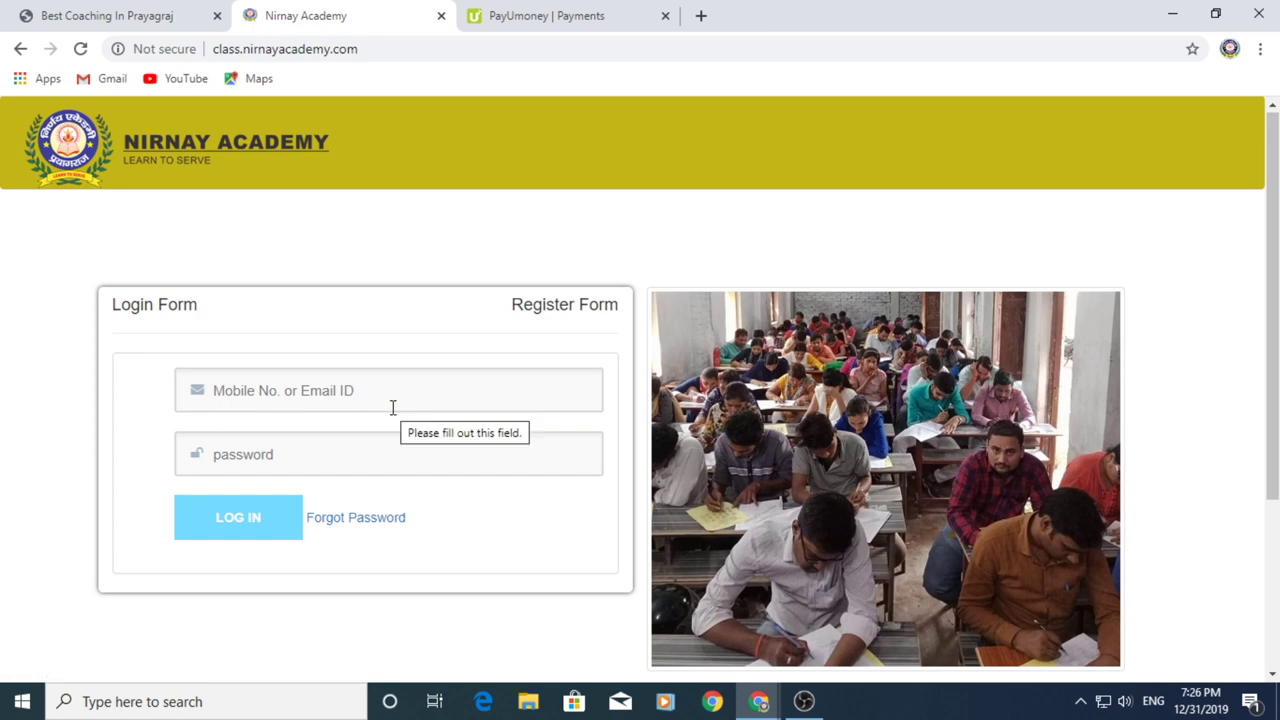
pyautogui.click(394, 399)
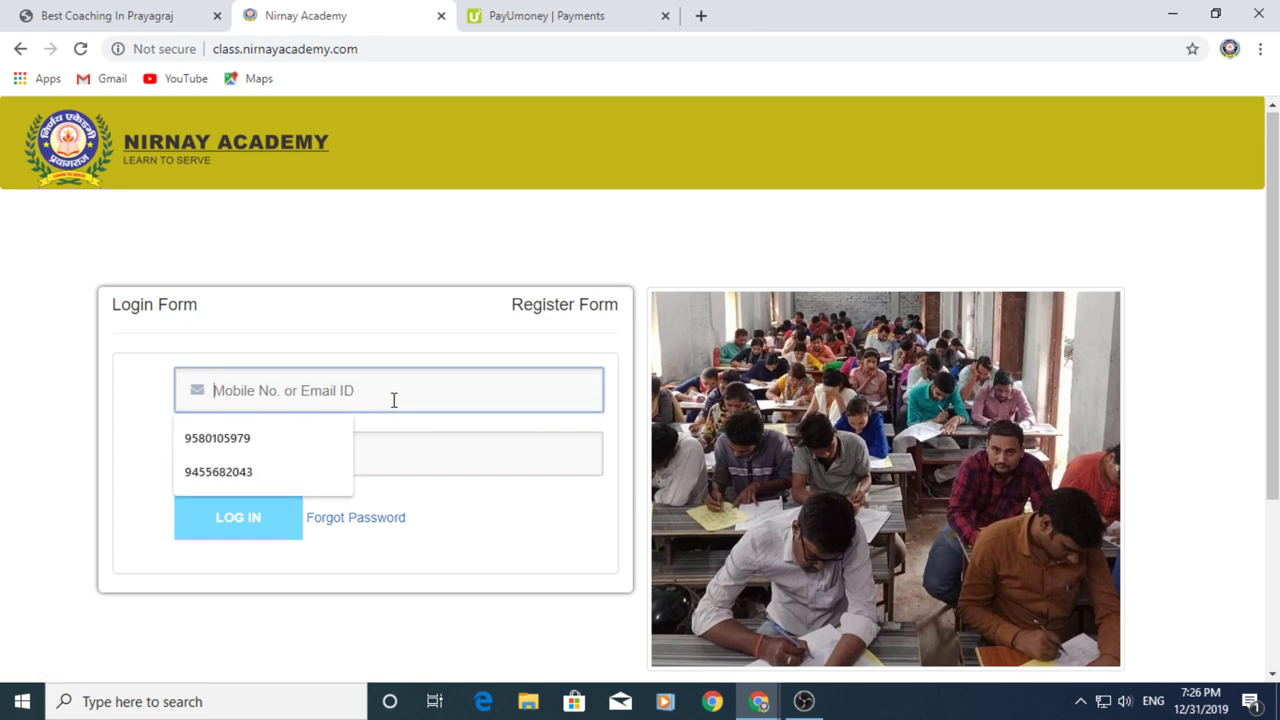
pyautogui.click(338, 440)
pyautogui.click(332, 463)
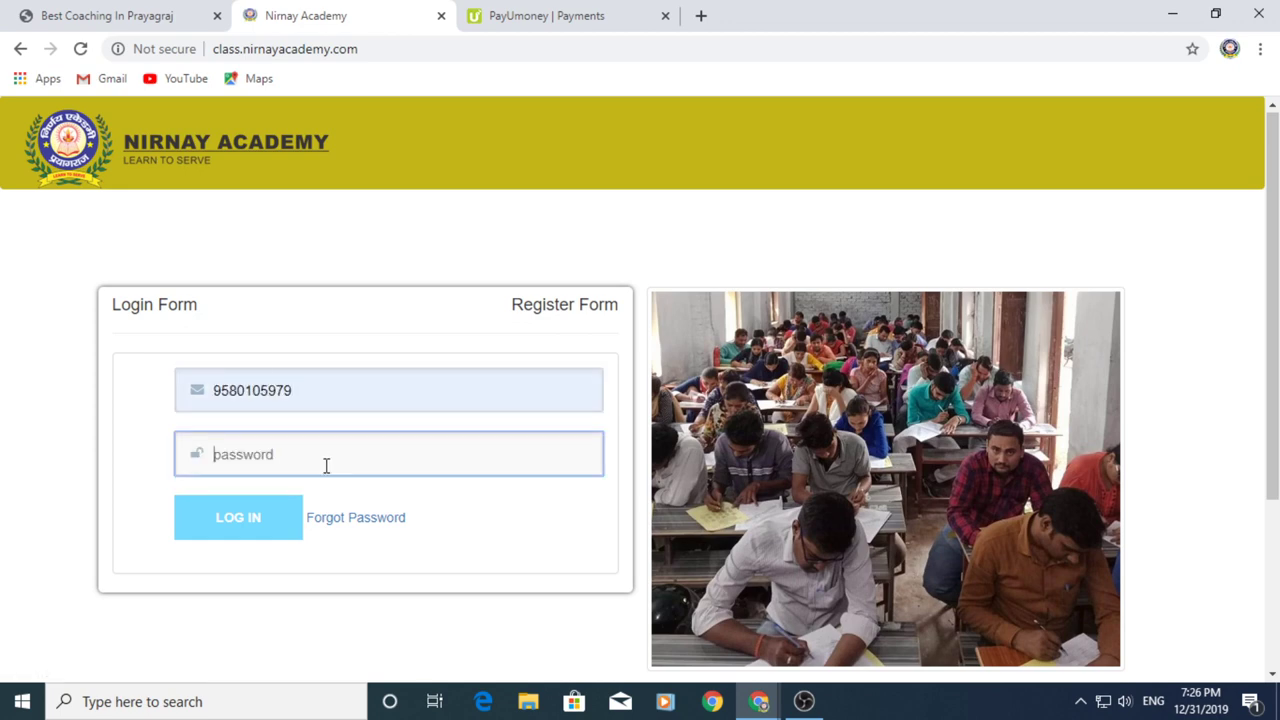
pyautogui.write('••')
pyautogui.click(182, 530)
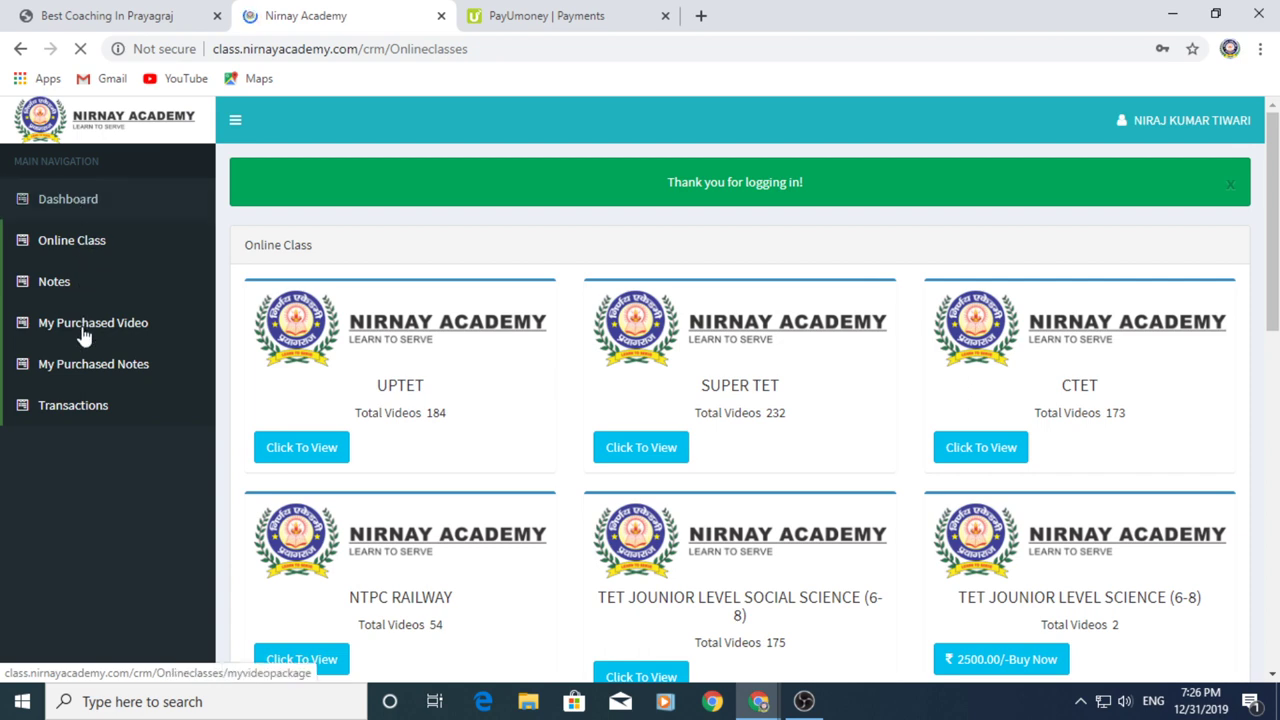
# Check Transactions and My Purchased Notes, then view the purchased video courses list
pyautogui.click(78, 415)
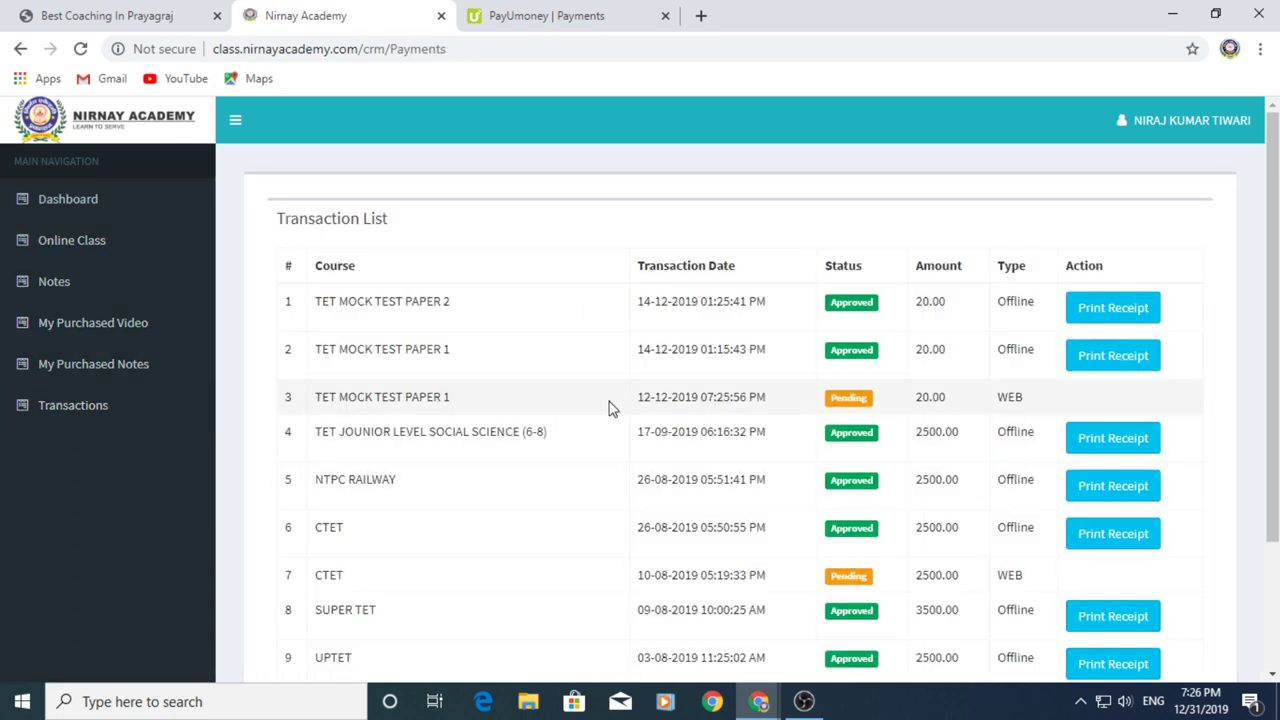
pyautogui.click(35, 368)
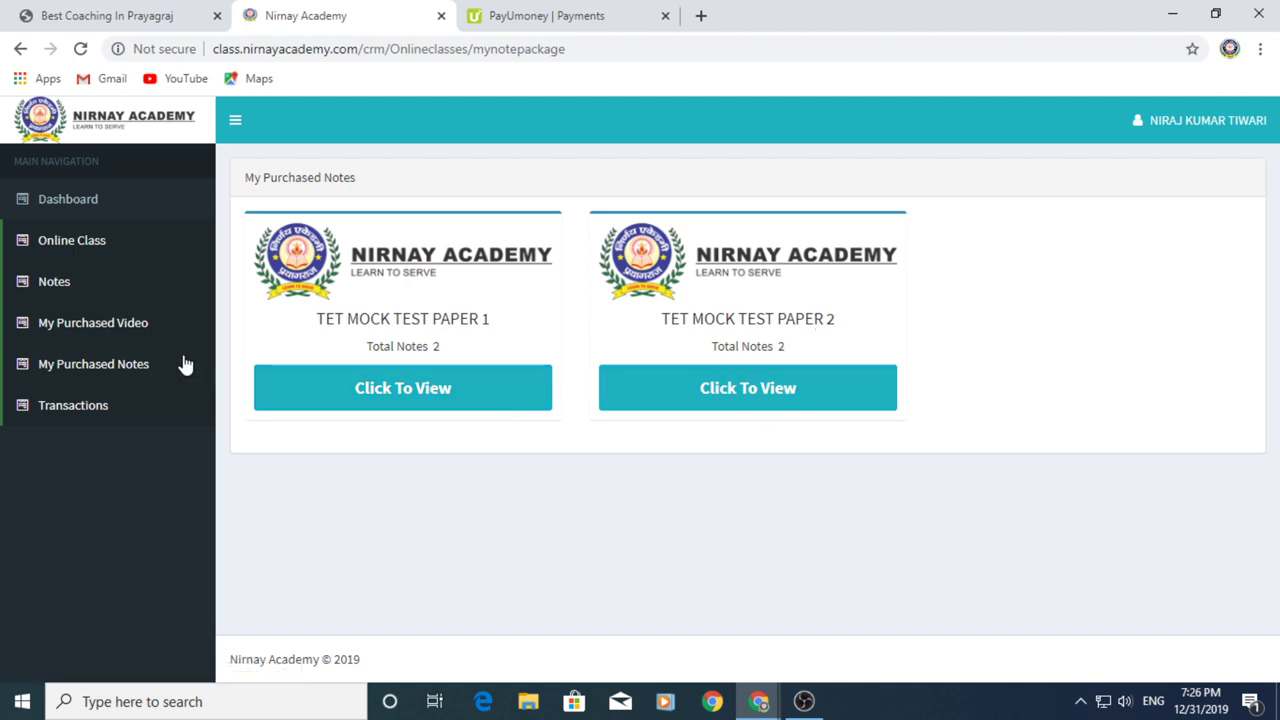
pyautogui.click(135, 333)
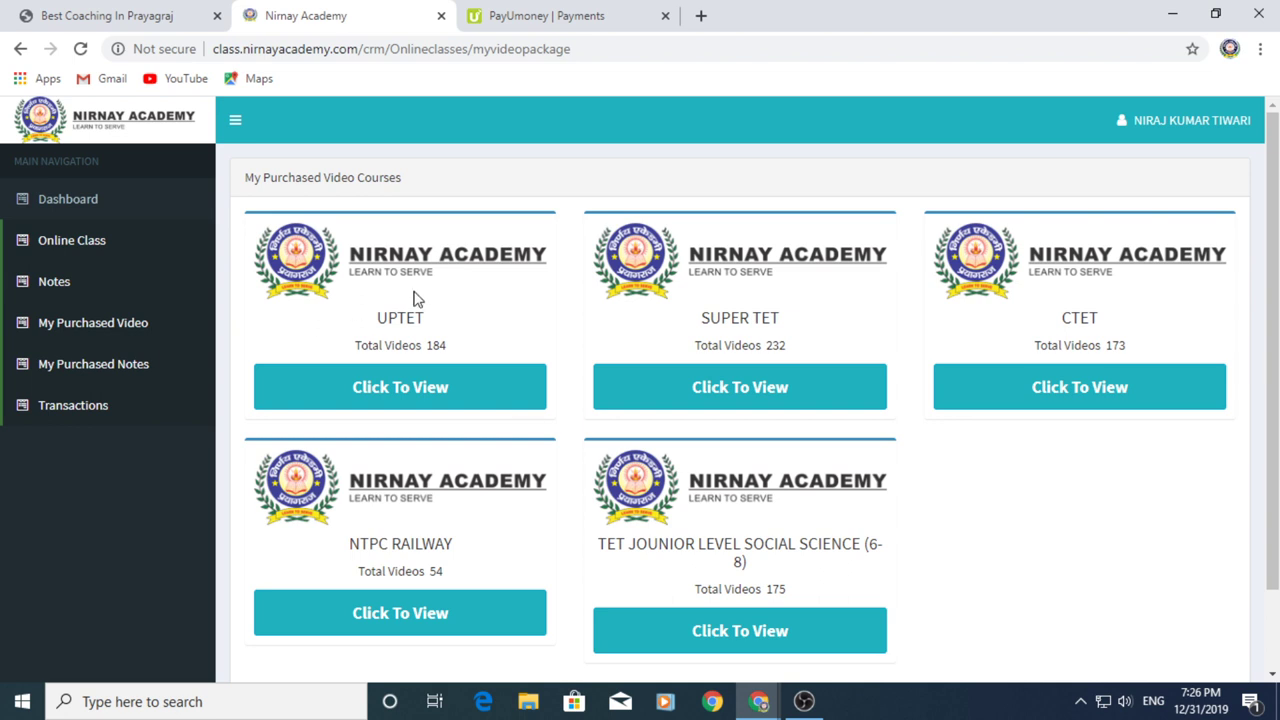
pyautogui.scroll(-2, 517, 309)
pyautogui.scroll(2, 703, 345)
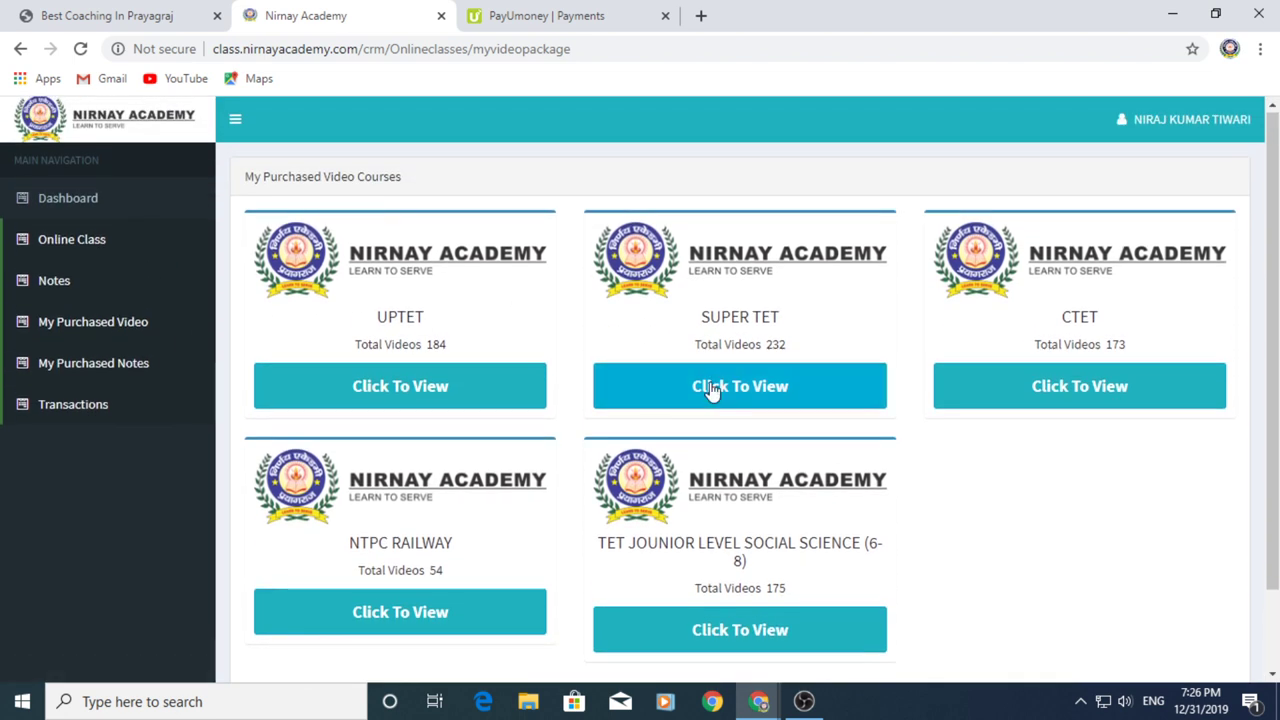
# Play MATH LEC 1 from the UPTET course's Math lectures, then close the video popup
pyautogui.click(405, 404)
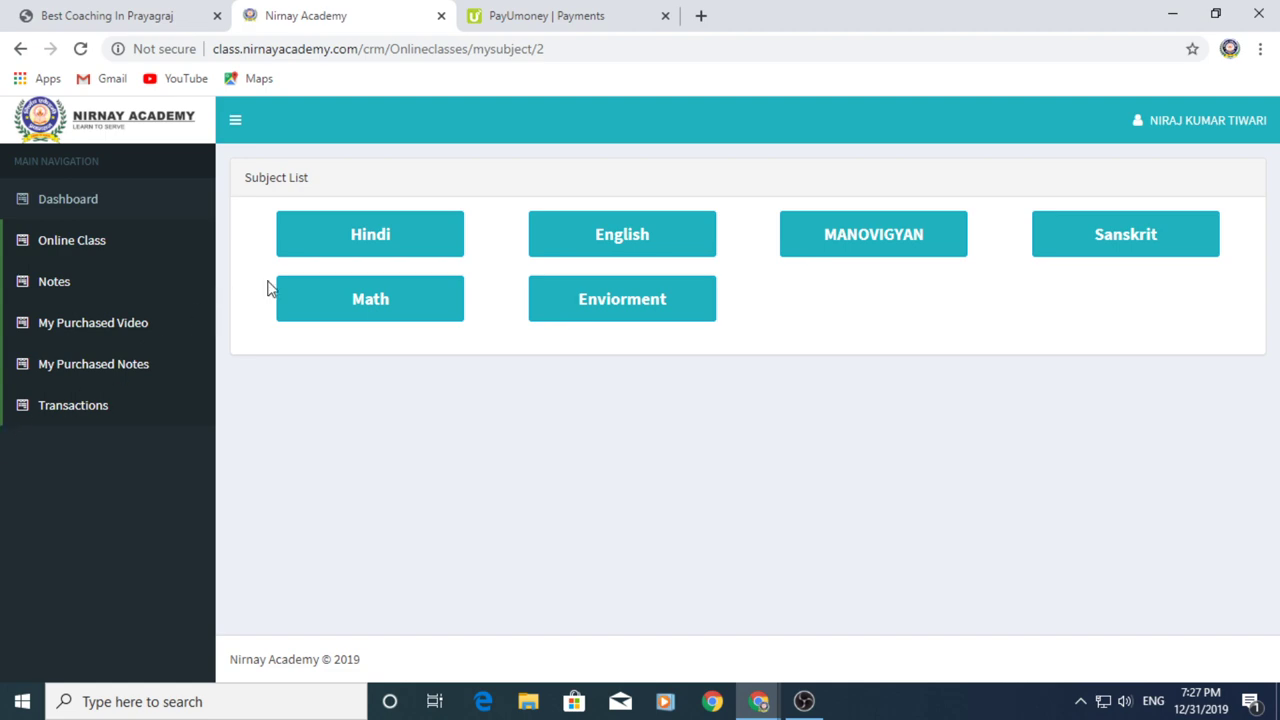
pyautogui.click(368, 296)
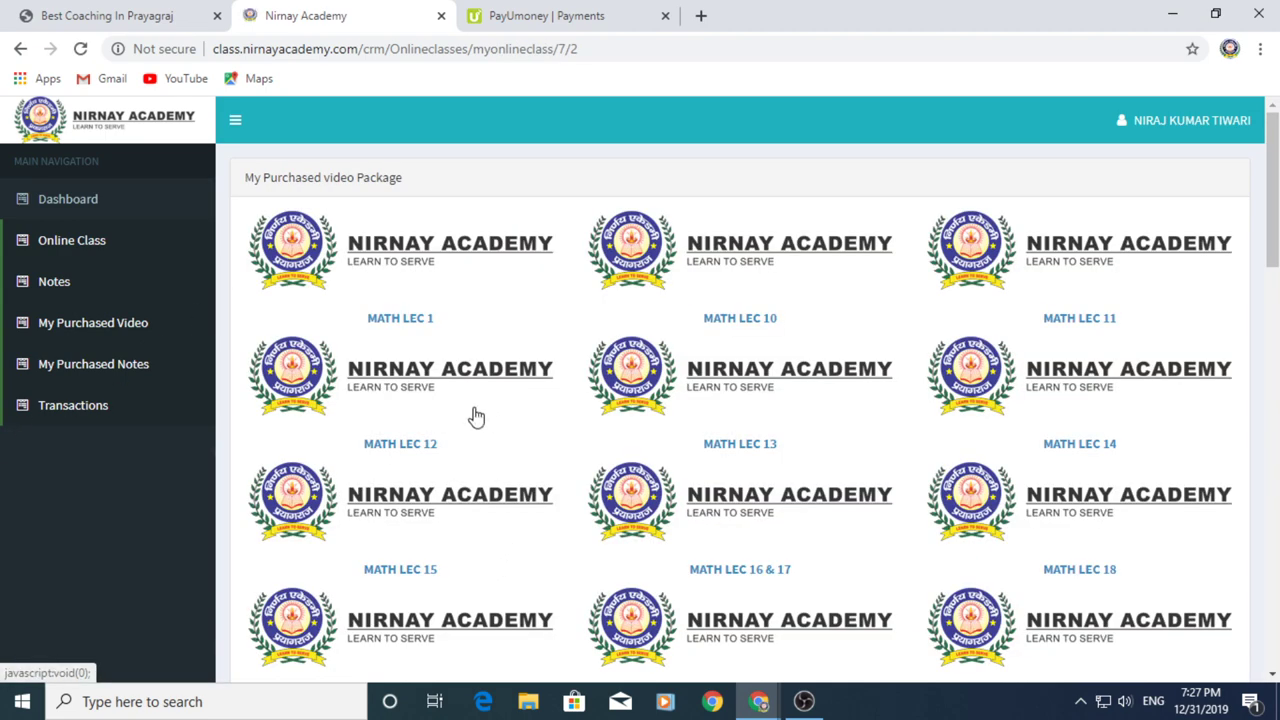
pyautogui.click(579, 470)
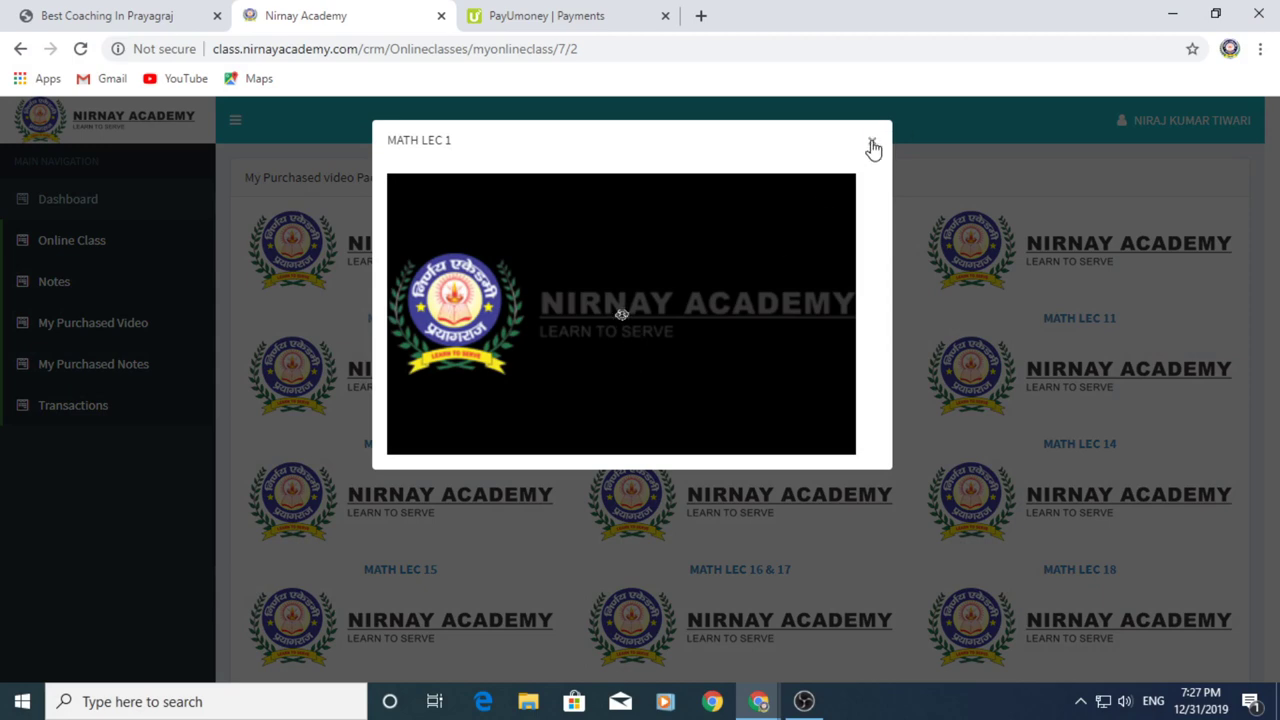
pyautogui.click(871, 143)
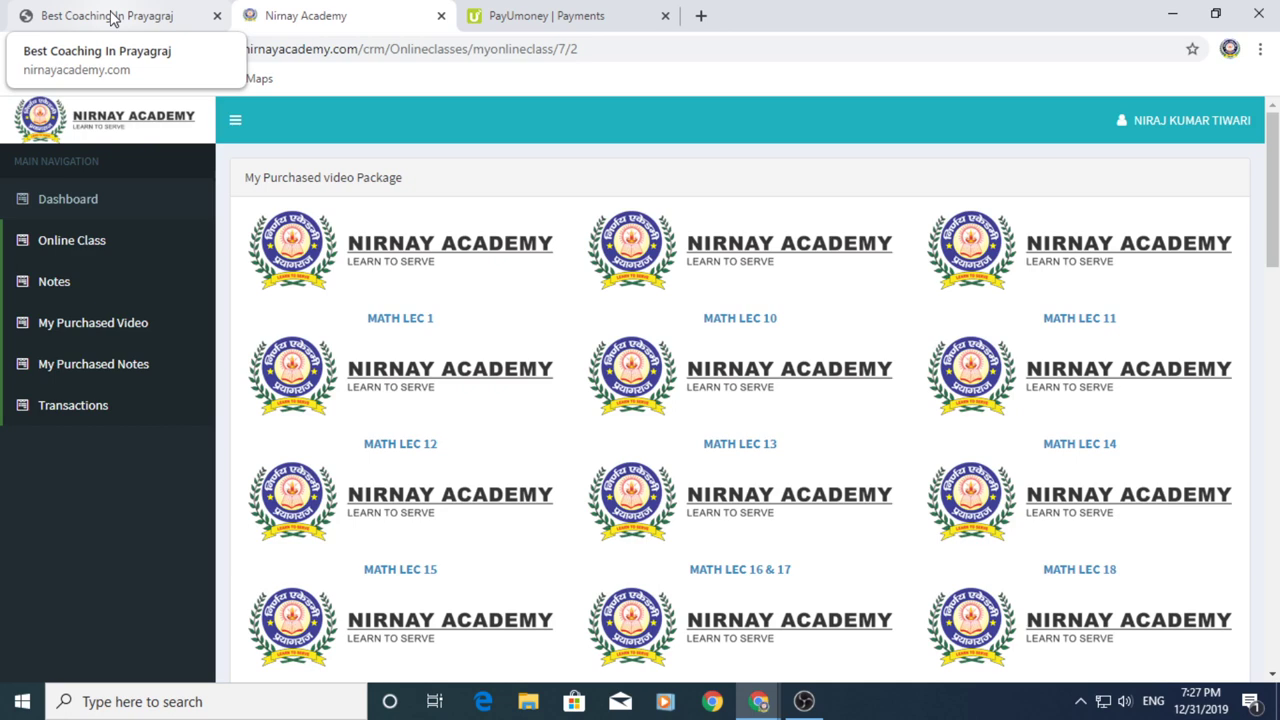
# Sign out from the account menu to reach the Login Form, then bring OBS Studio forward
pyautogui.click(1155, 122)
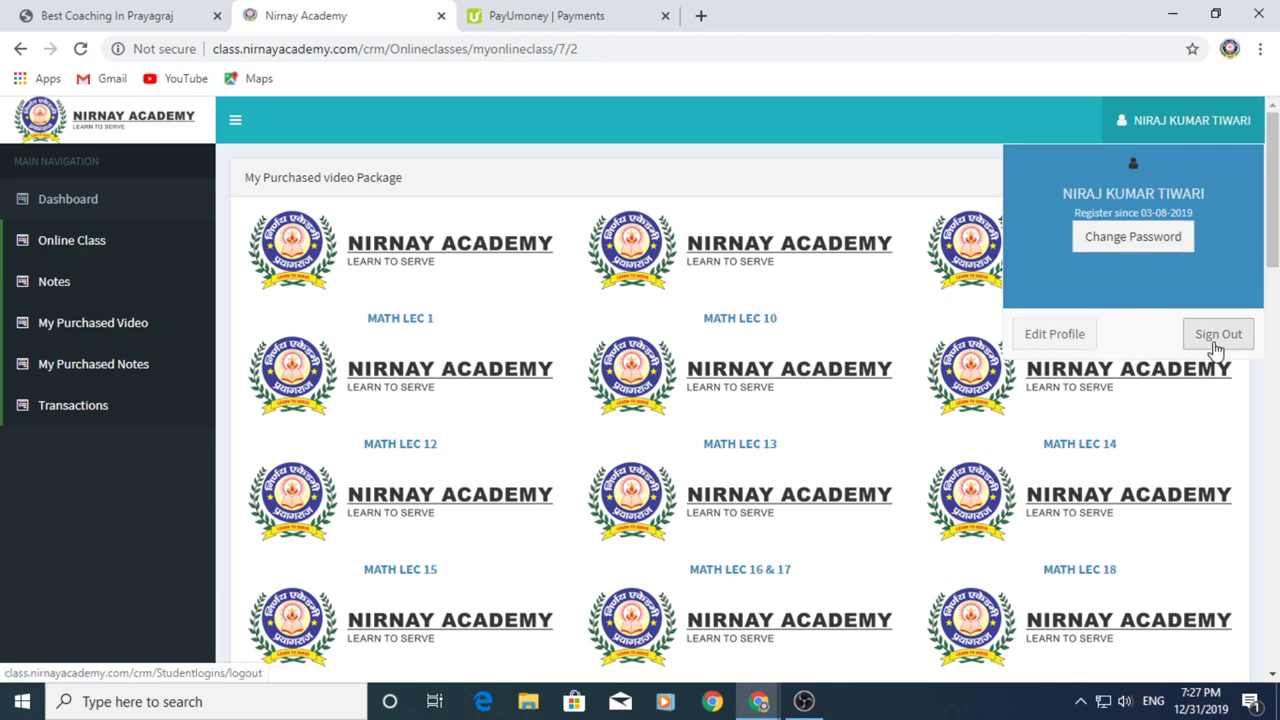
pyautogui.click(1216, 340)
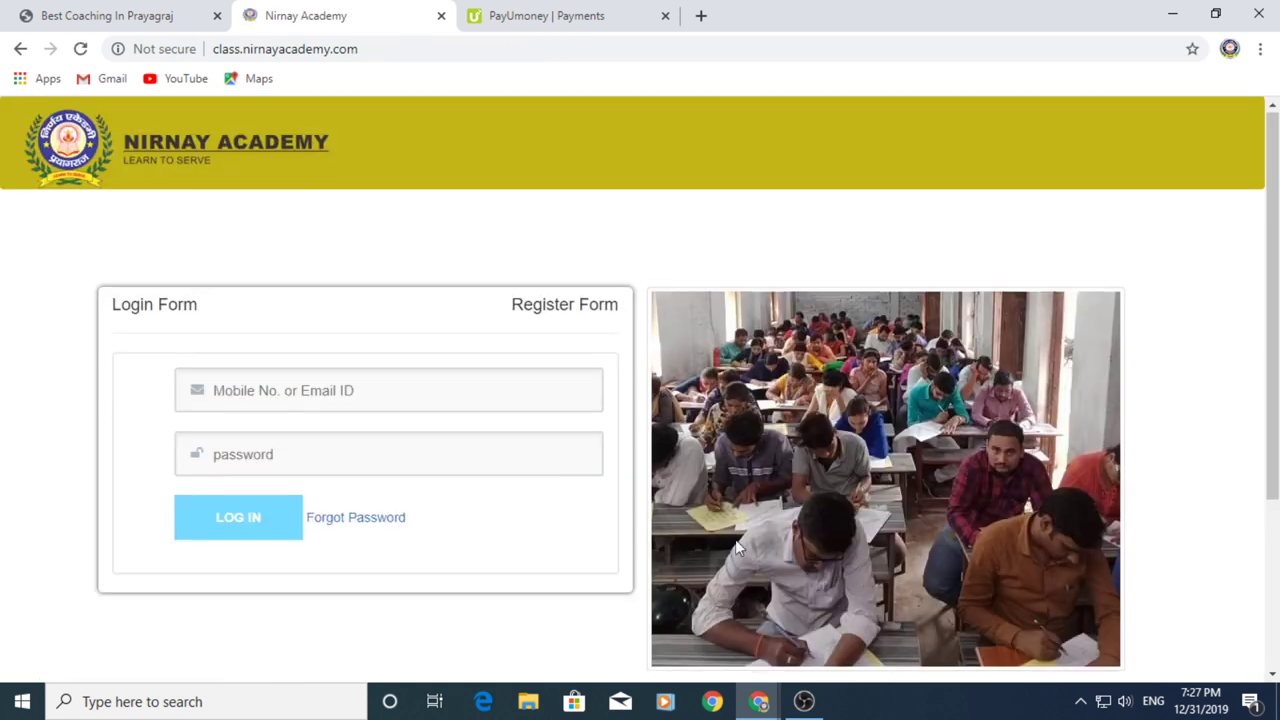
pyautogui.click(804, 701)
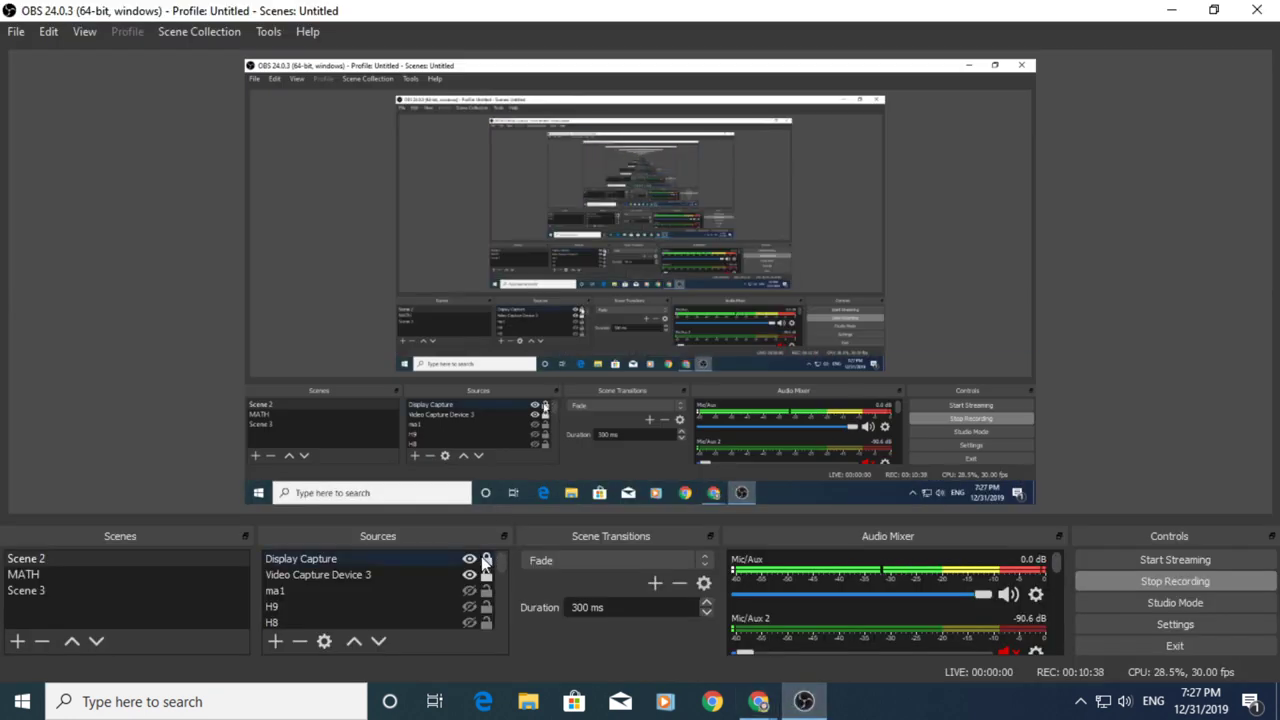